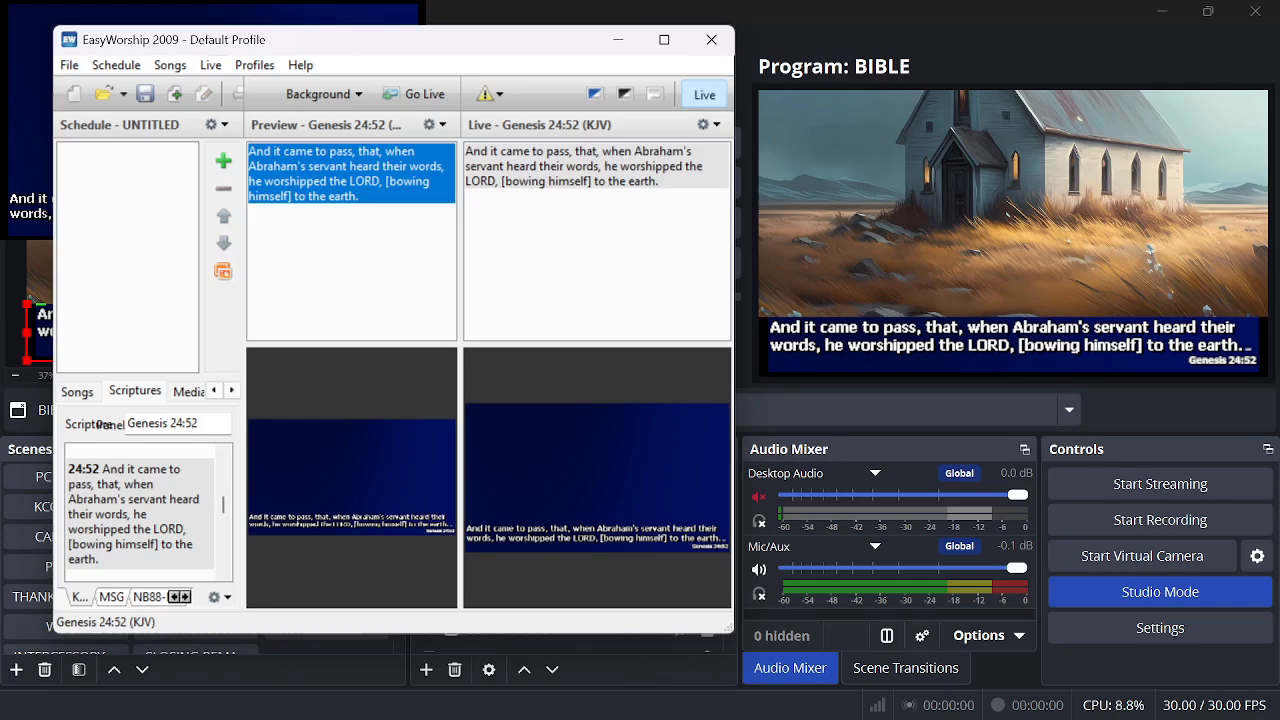
- Maximize the EasyWorship window and send Genesis 24:54 to the live output
mouse_move(673, 53)
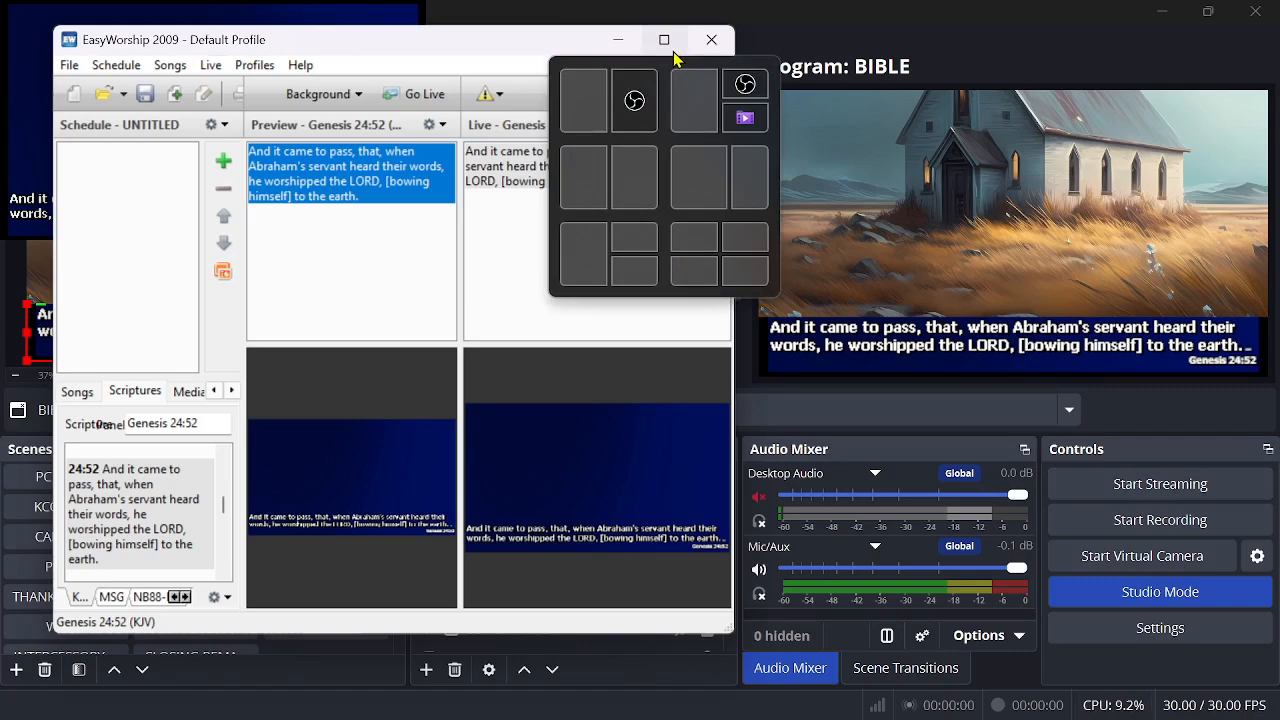
left_click(668, 45)
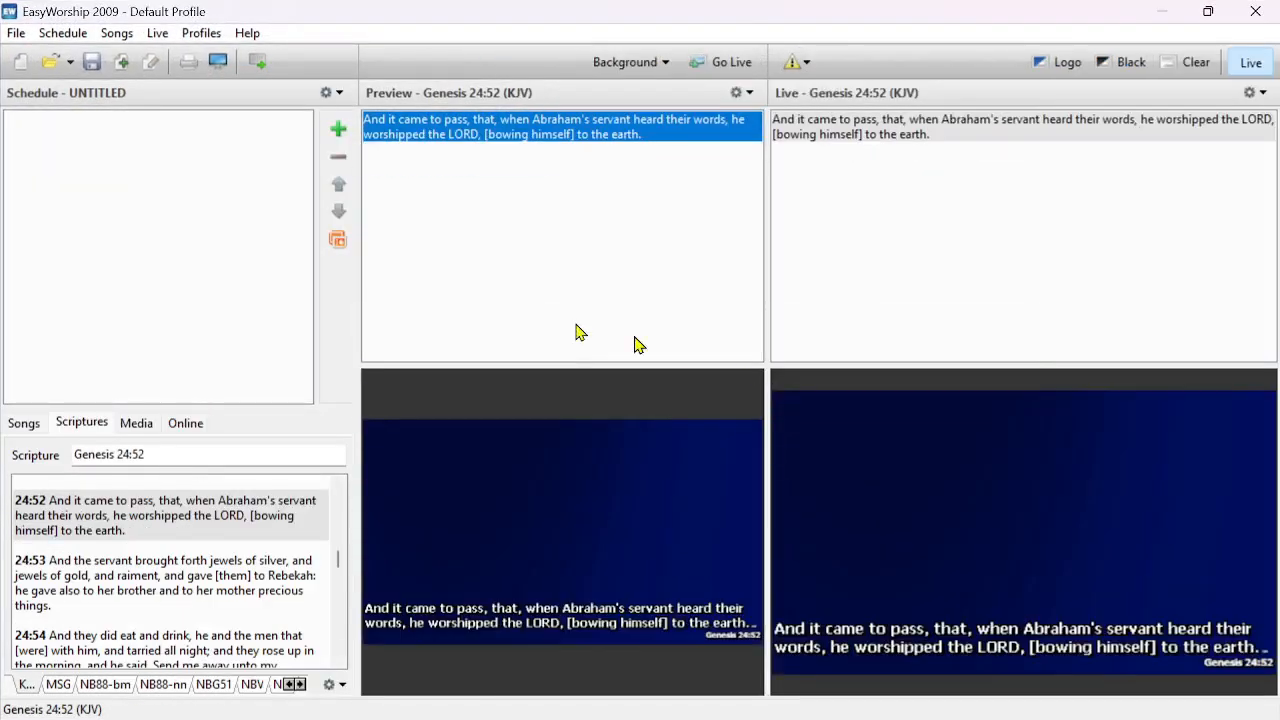
left_click(125, 570)
left_click(186, 665)
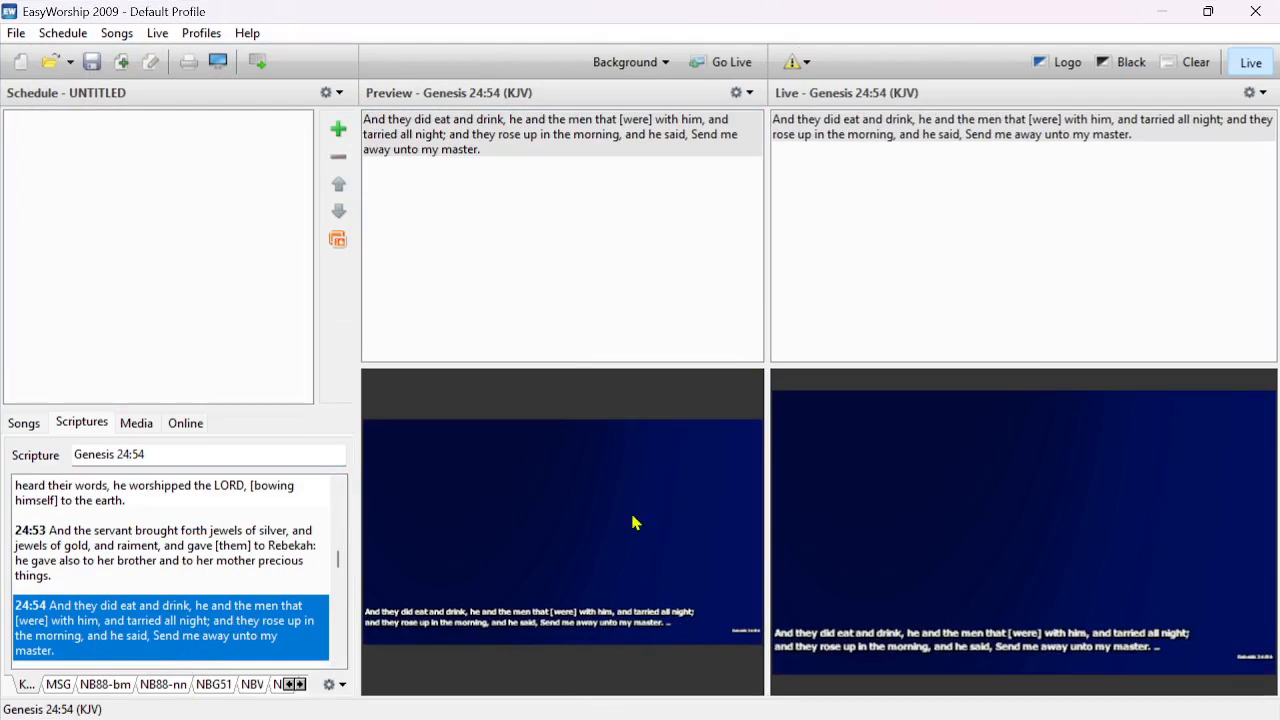
- Switch to Photoshop and close the lower-third - Green.jpg and Untitled-2 documents
left_click(741, 700)
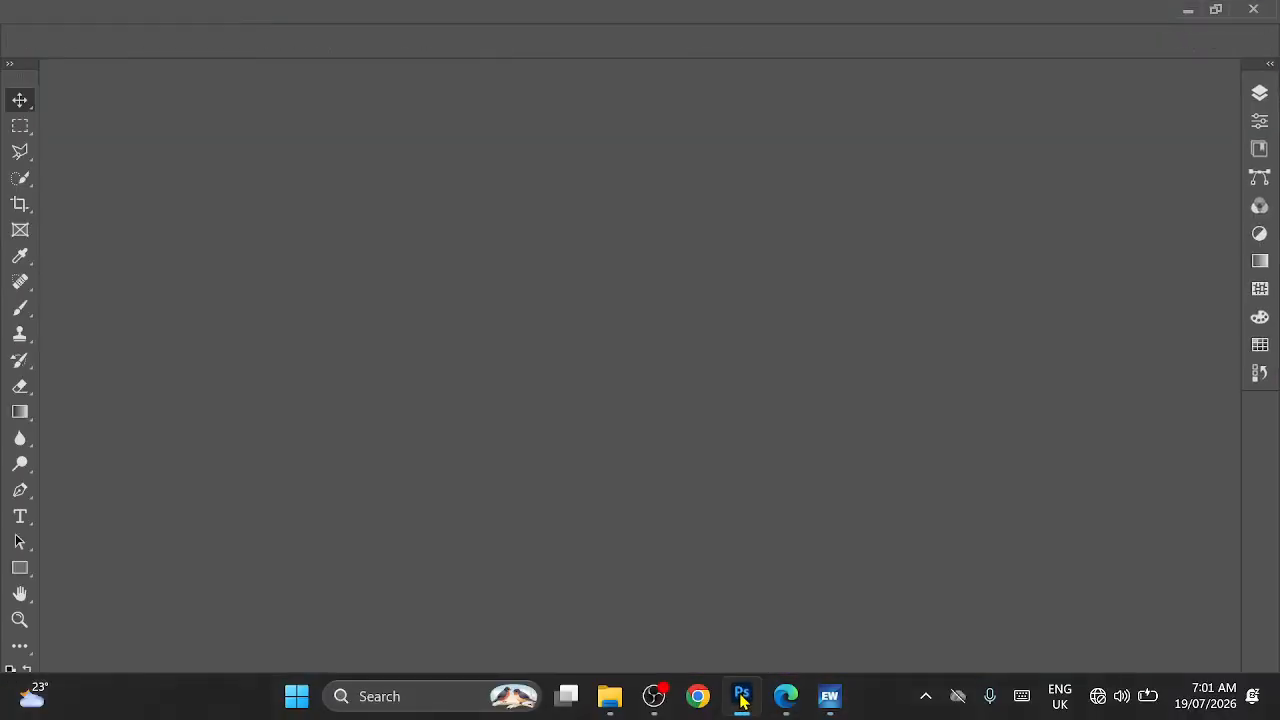
left_click(929, 73)
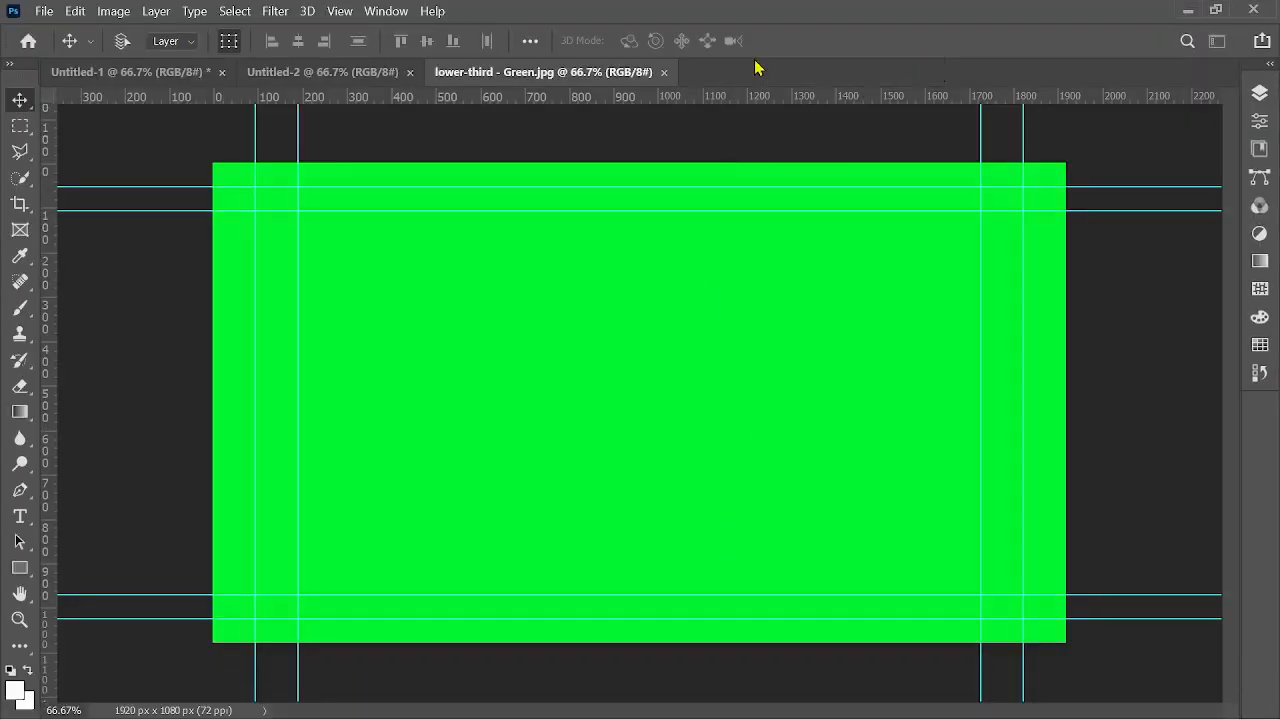
left_click(663, 72)
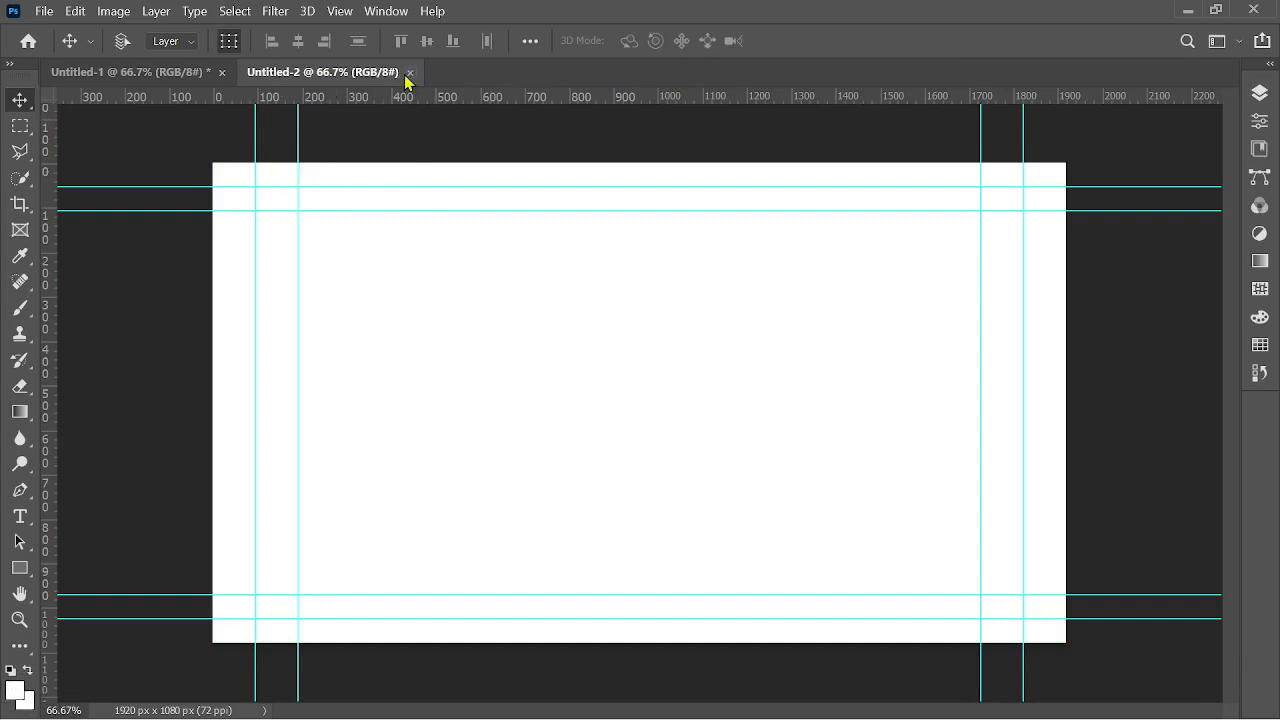
key("ctrl+w")
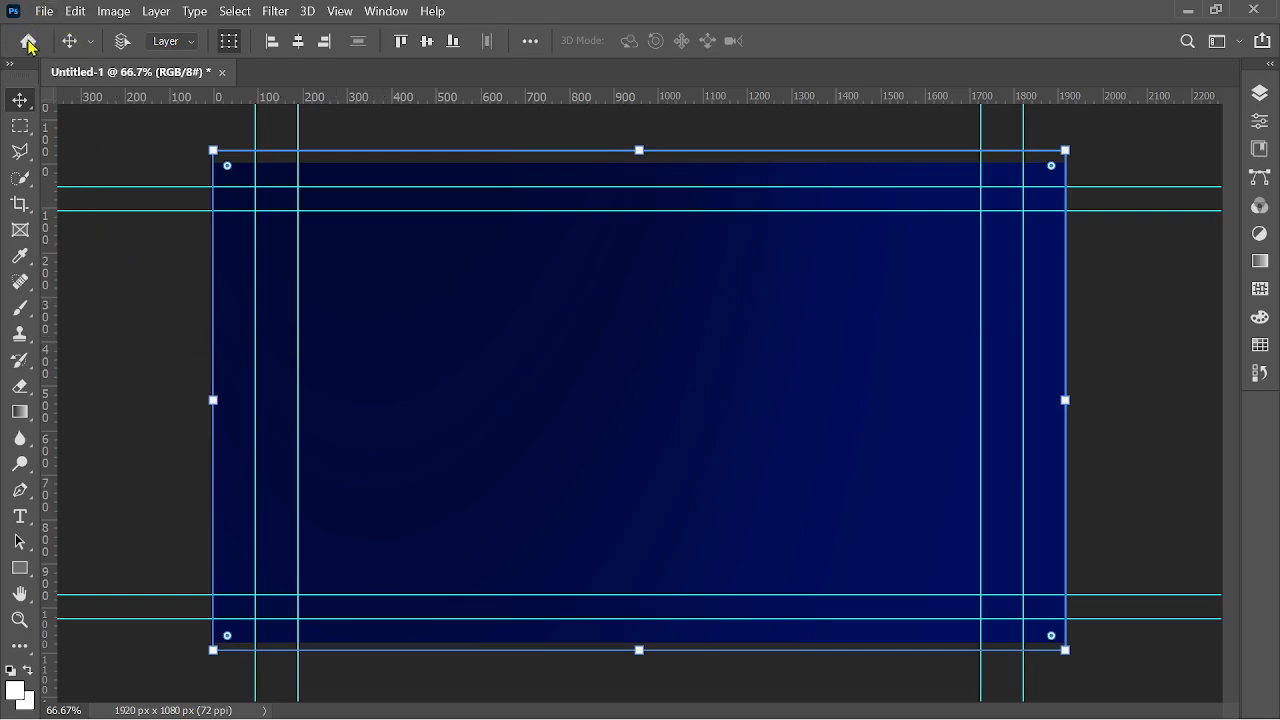
- Create a 1920 x 1080 px, 72 ppi RGB document with the custom green background colour 00fc2f
key("ctrl+w")
left_click(90, 228)
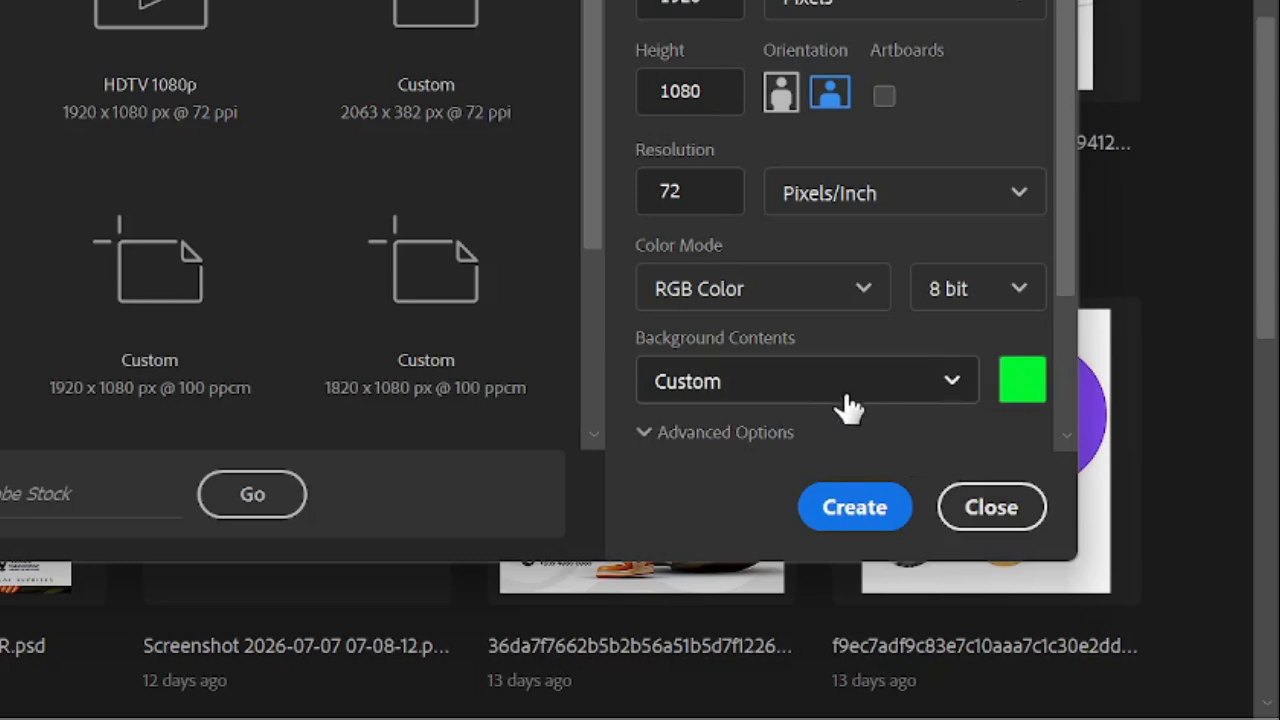
left_click(1024, 398)
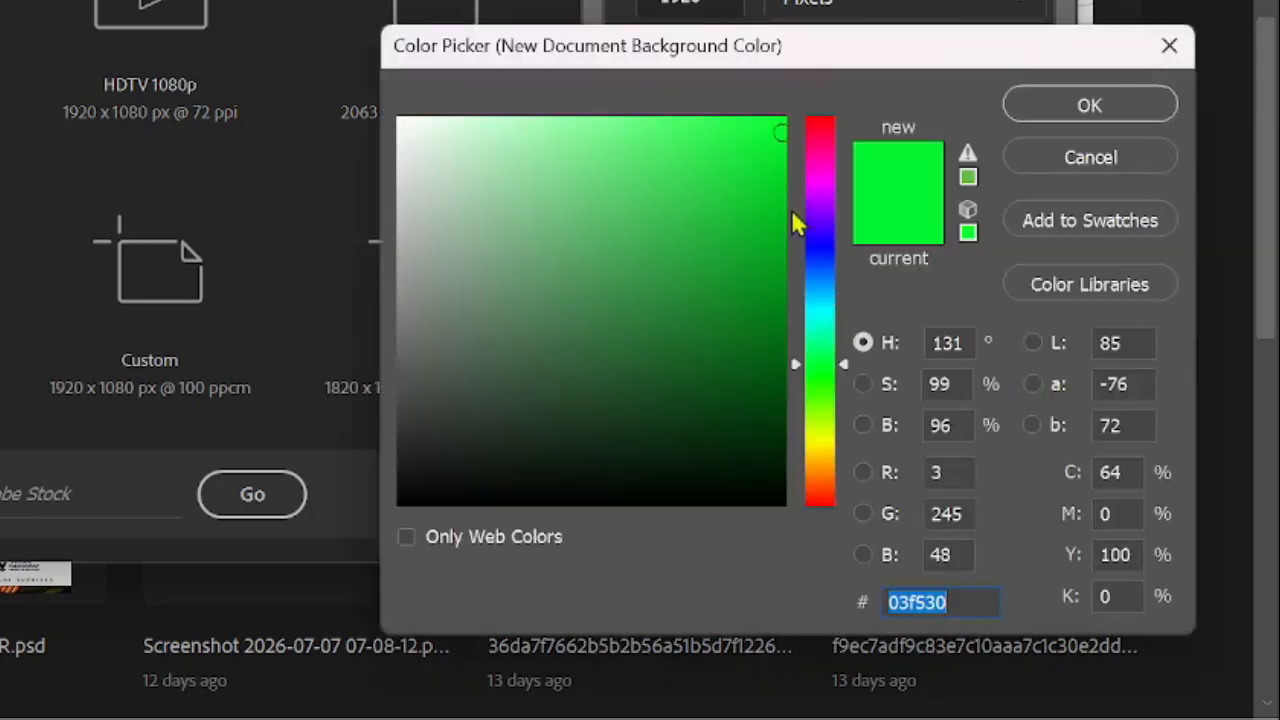
left_click_drag(519, 178, 357, 108)
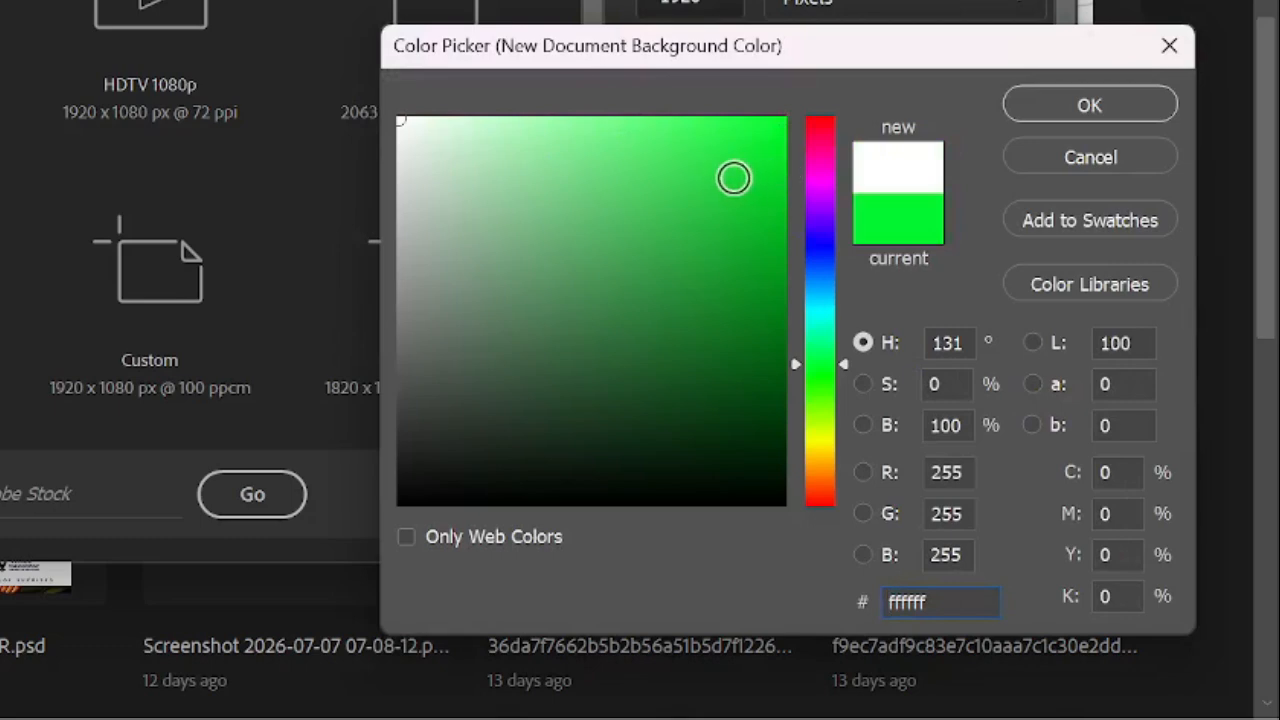
mouse_move(734, 179)
left_mouse_down()
mouse_move(840, 82)
mouse_move(766, 143)
mouse_move(801, 121)
mouse_move(789, 122)
left_mouse_up()
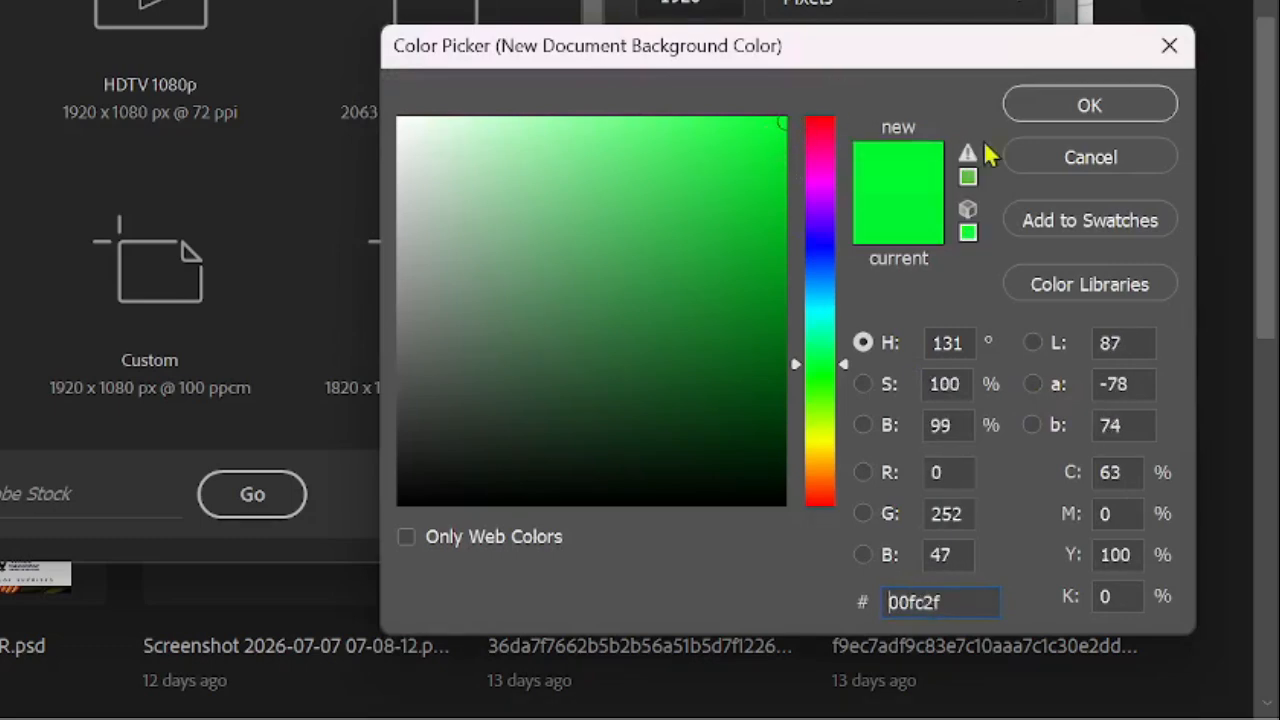
left_click(1062, 106)
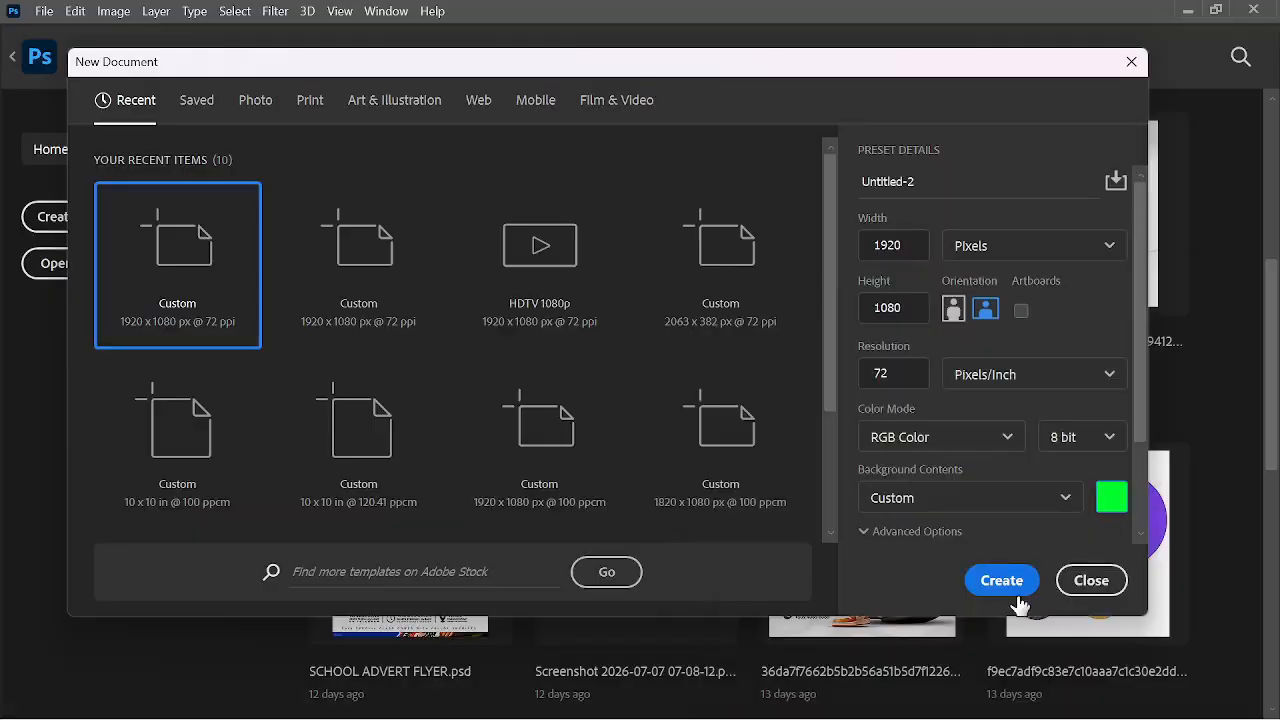
left_click(854, 507)
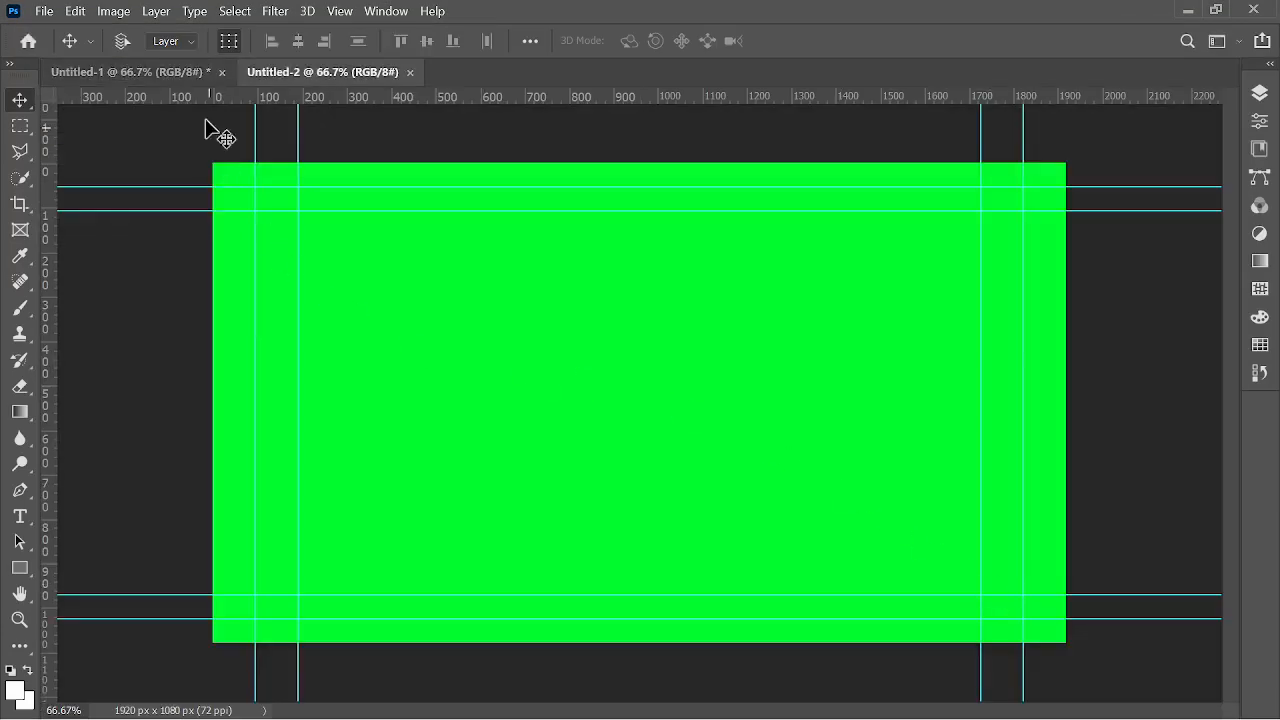
- Save the green document as JPEG "lower-third - Green" in Downloads at quality 12, replacing the existing file
left_click(44, 11)
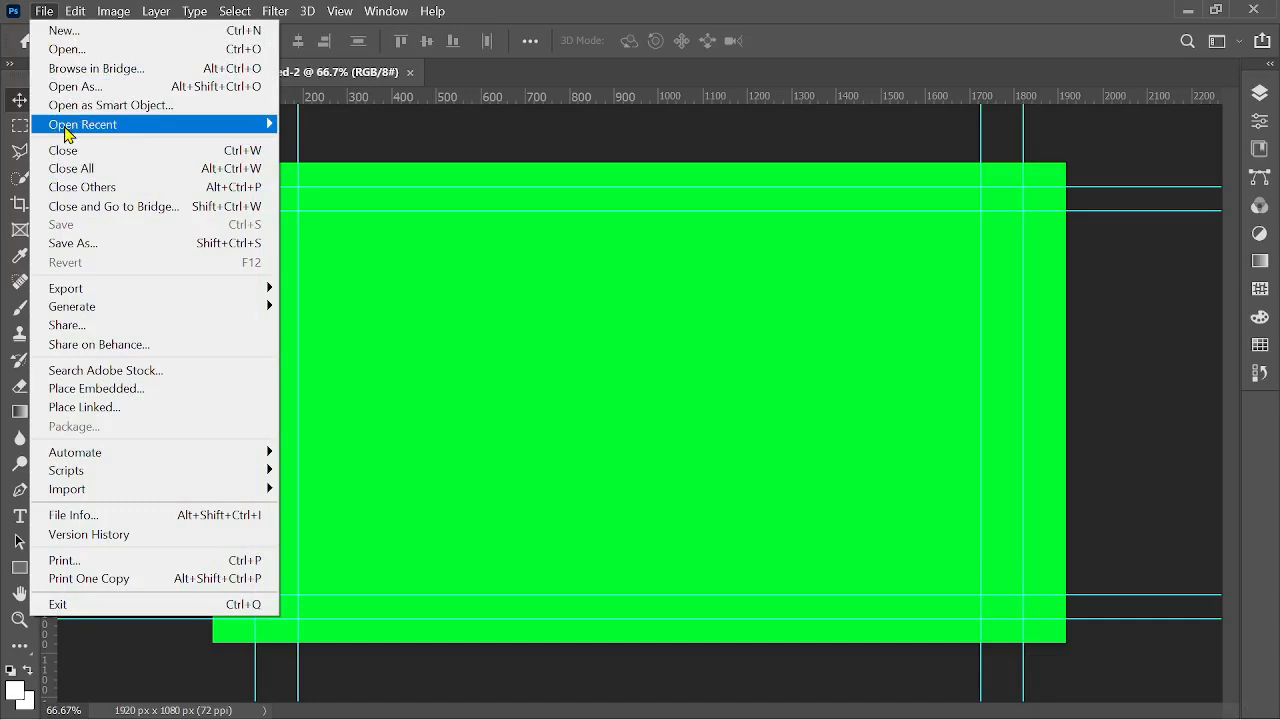
left_click(101, 244)
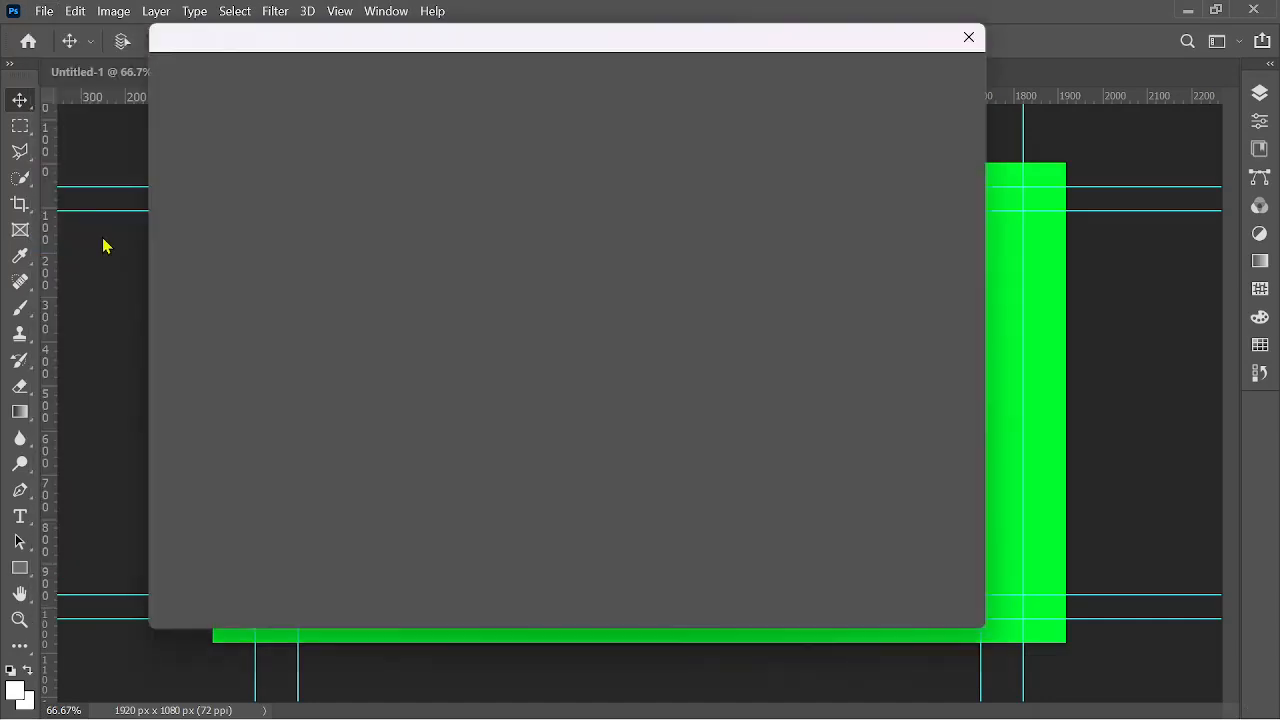
left_click(612, 520)
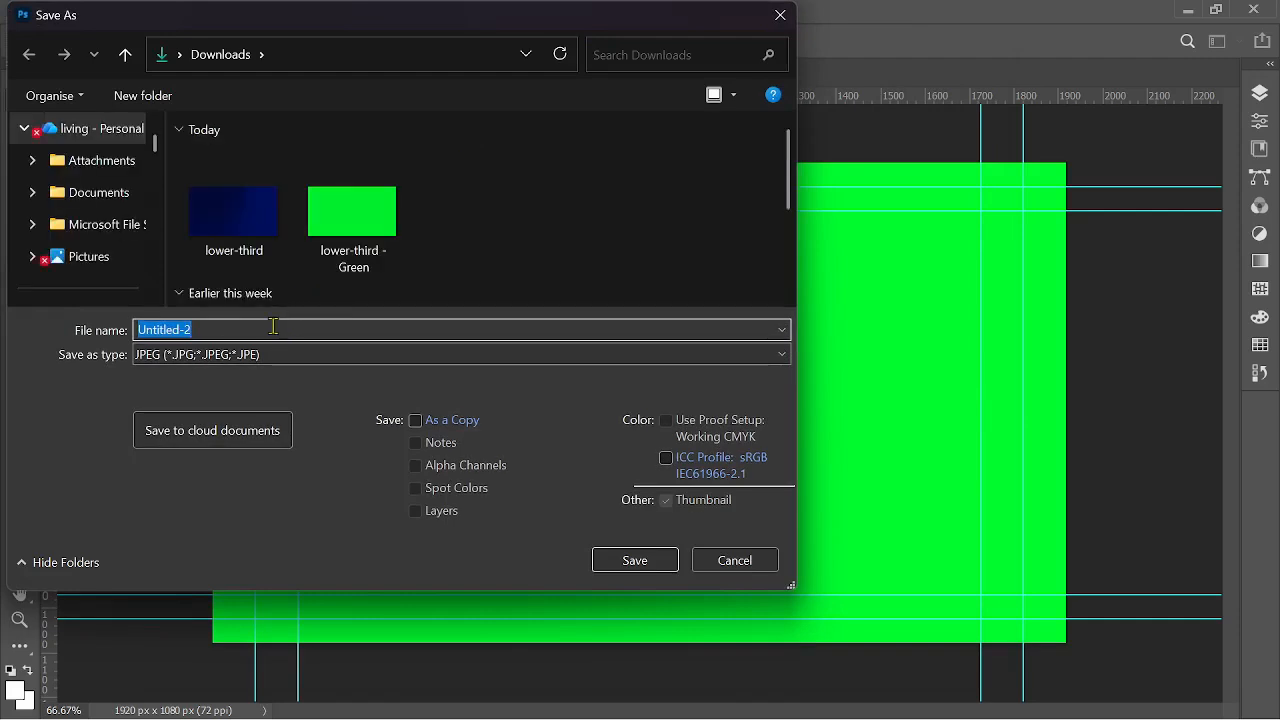
left_click(352, 212)
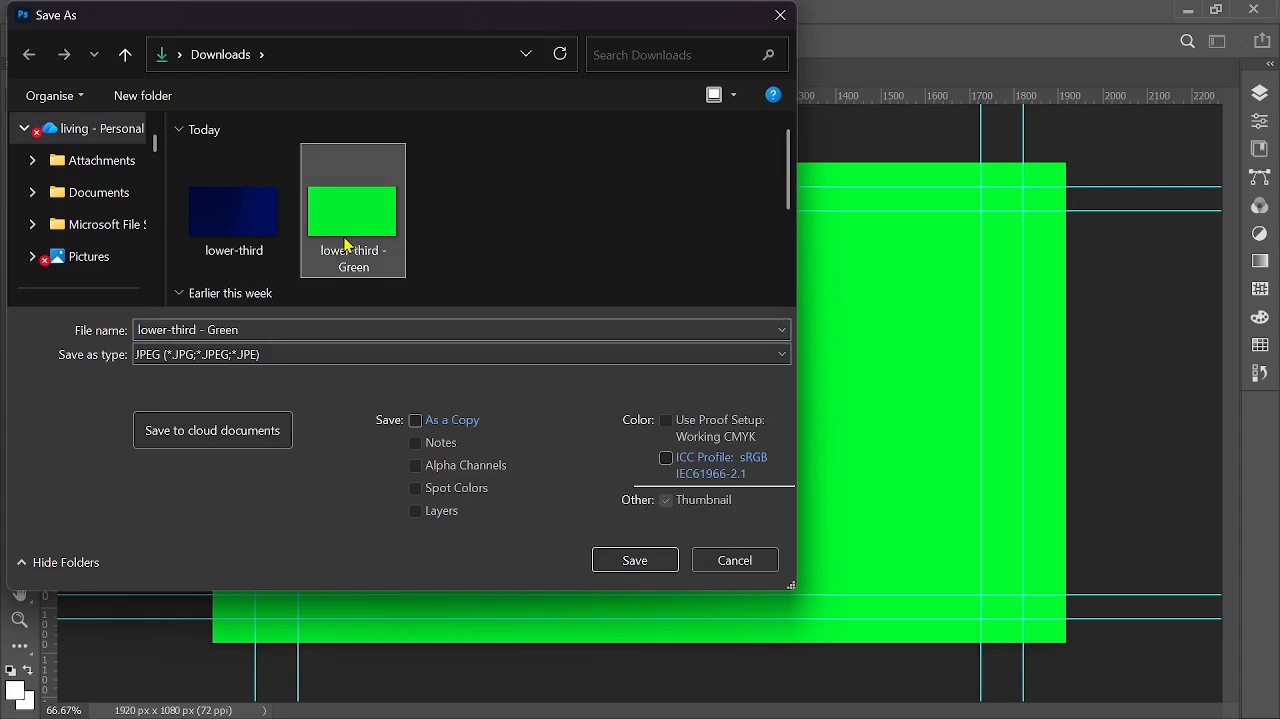
left_click(632, 562)
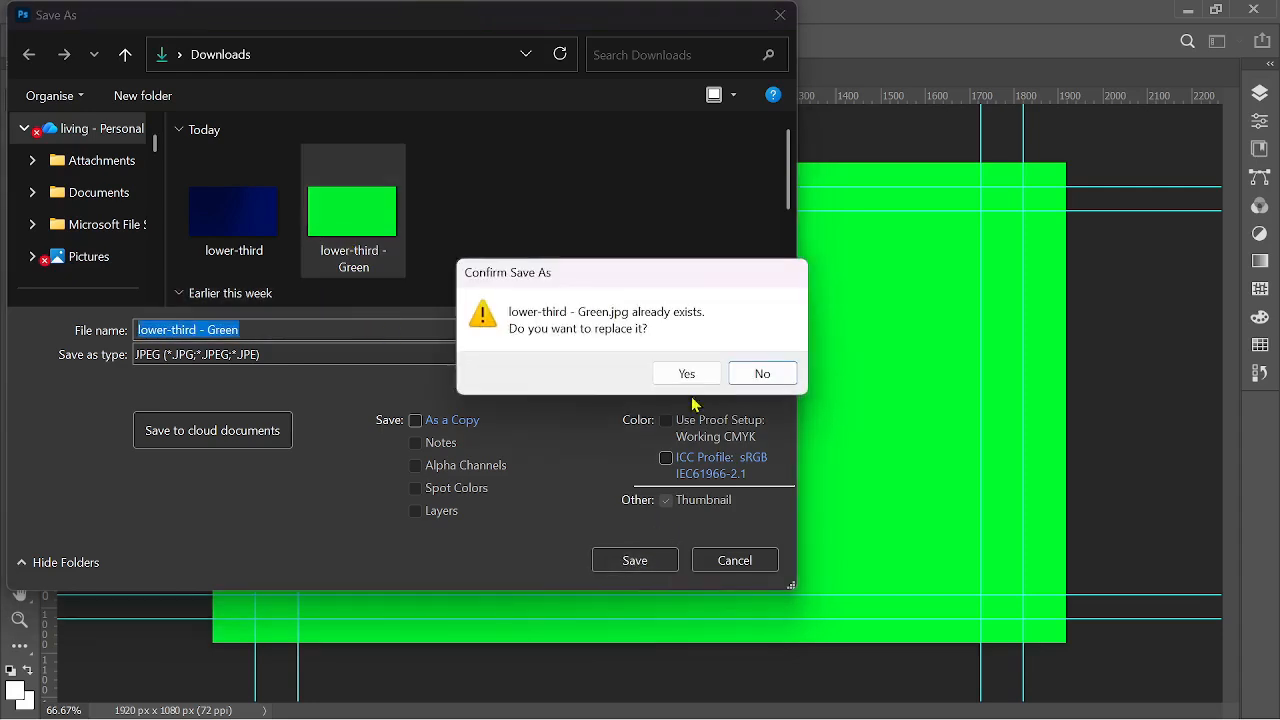
left_click(688, 376)
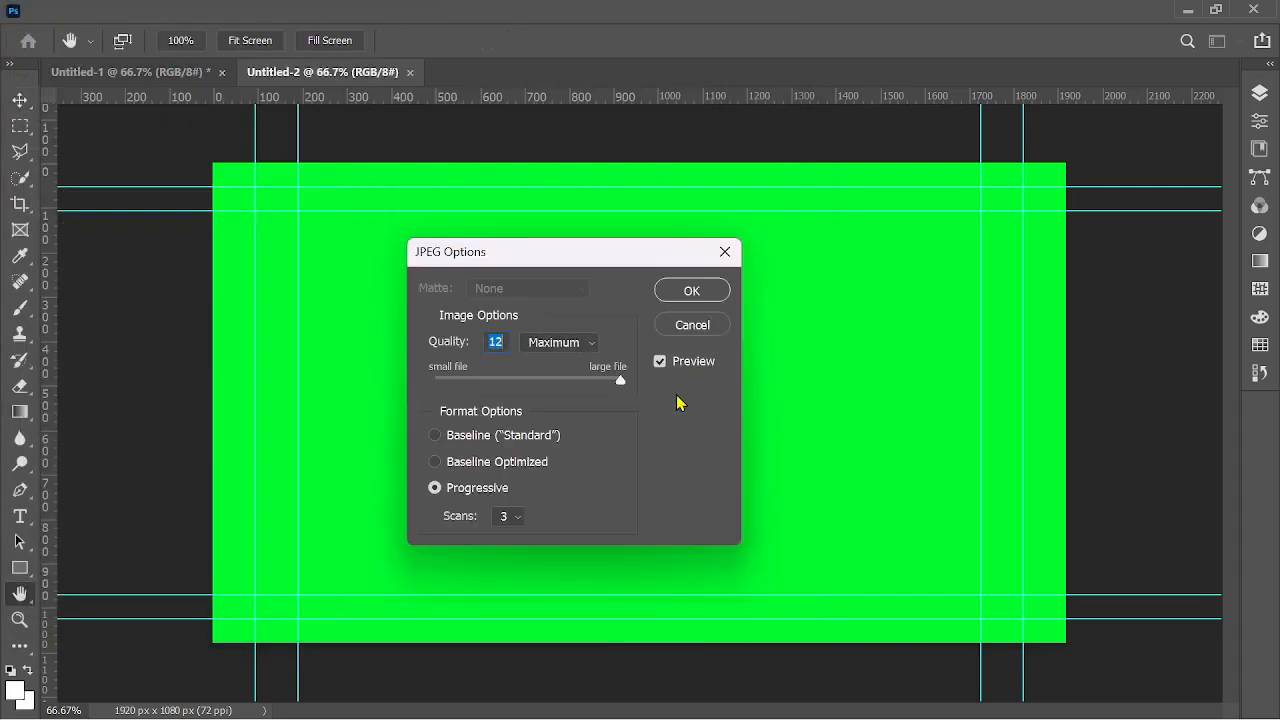
left_click(687, 300)
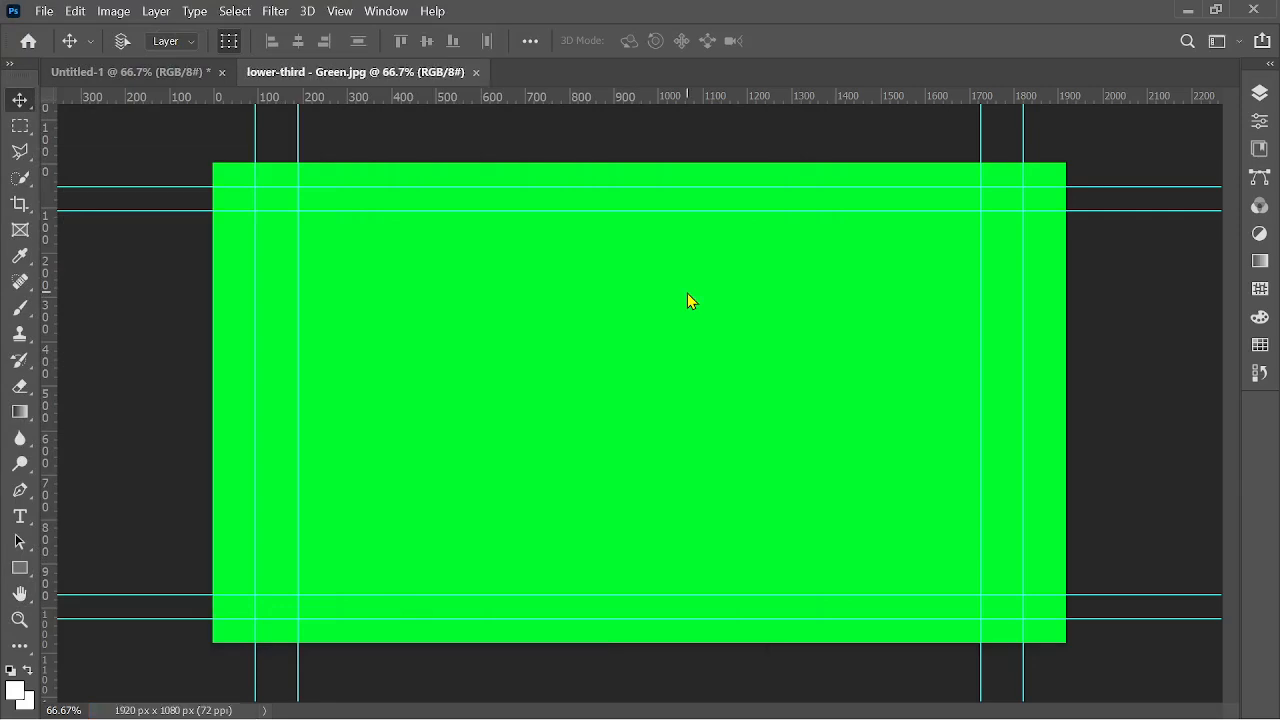
- Switch to EasyWorship and open the dark-blue background's image fill settings in Background Designer, with Override Global Options enabled
left_click(1187, 9)
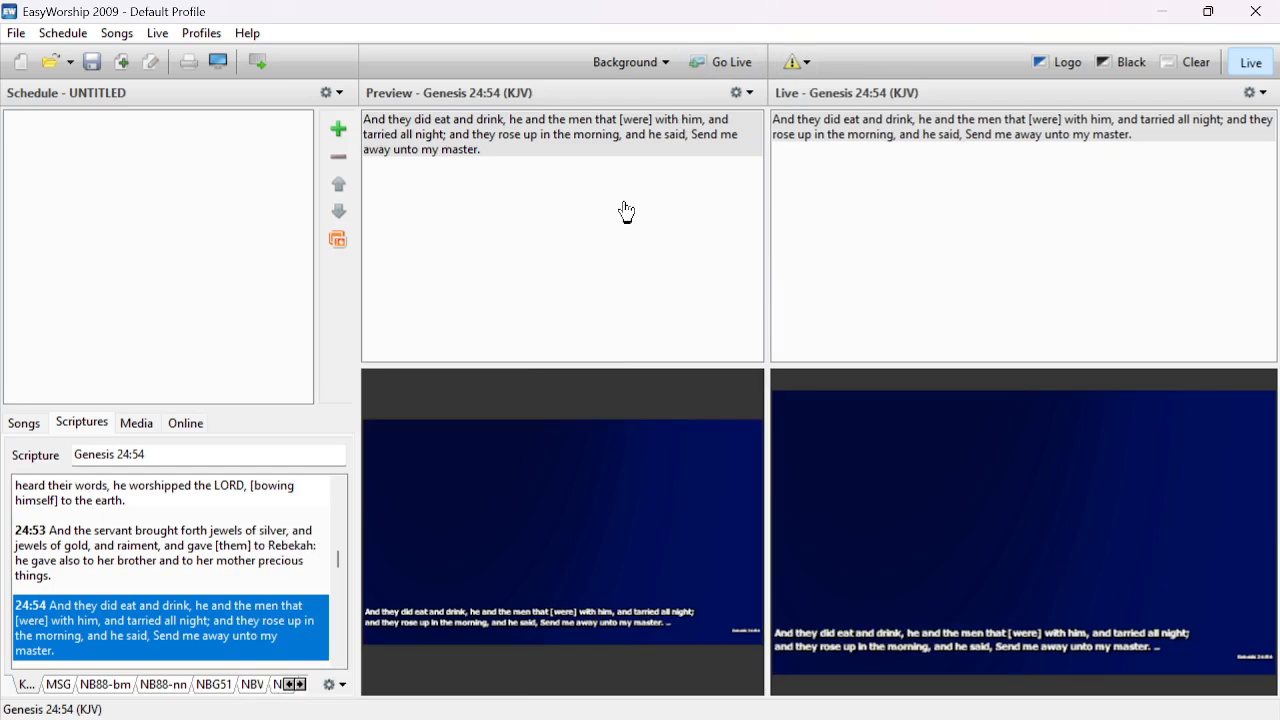
left_click(654, 60)
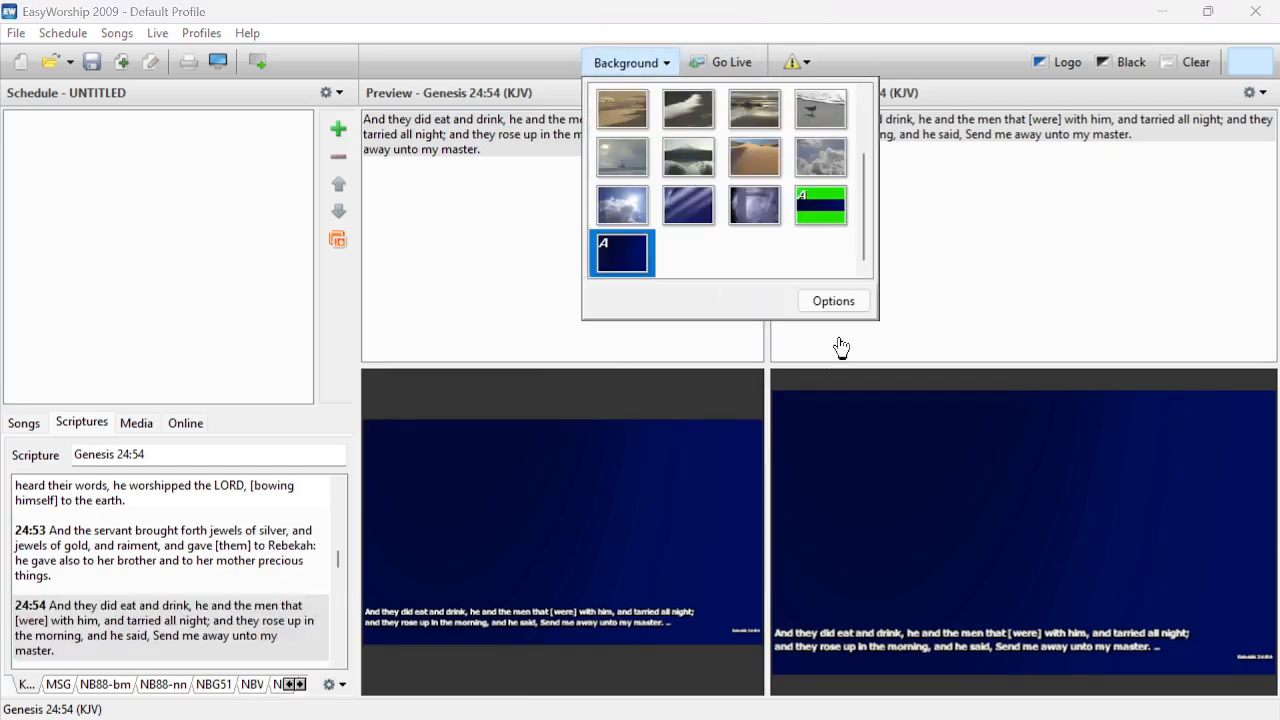
left_click(838, 302)
left_click(397, 420)
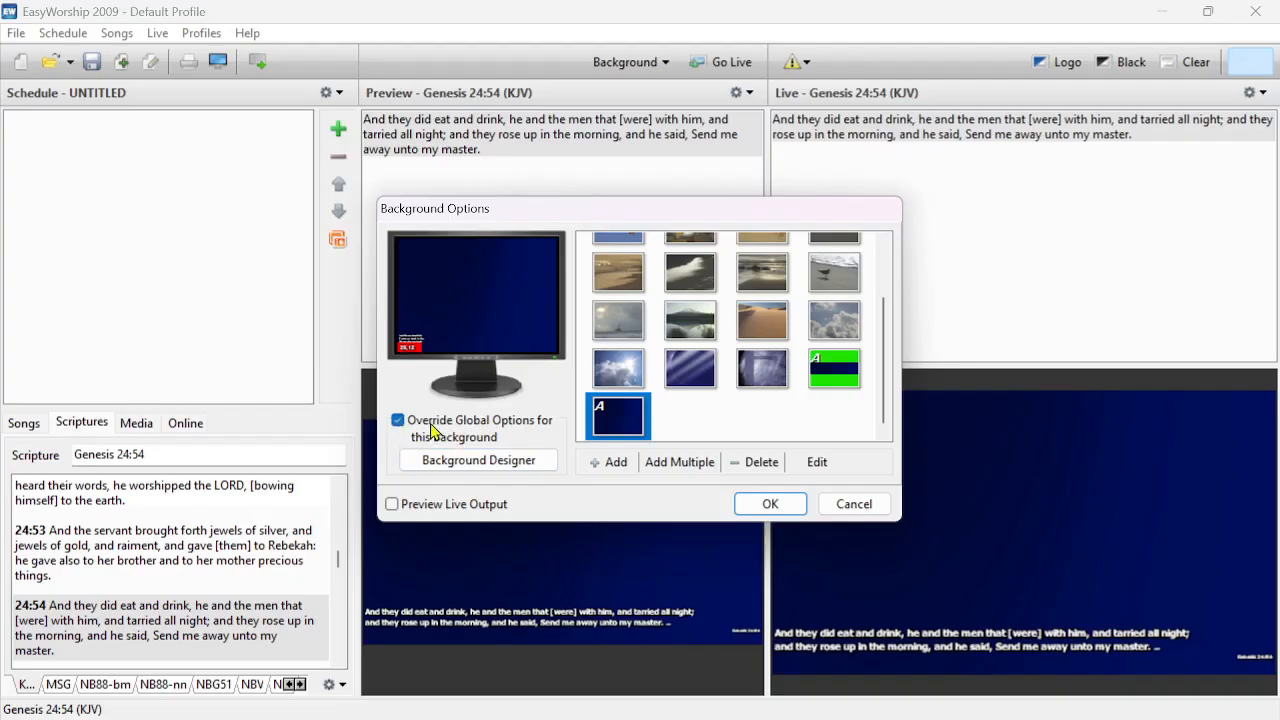
left_click(496, 466)
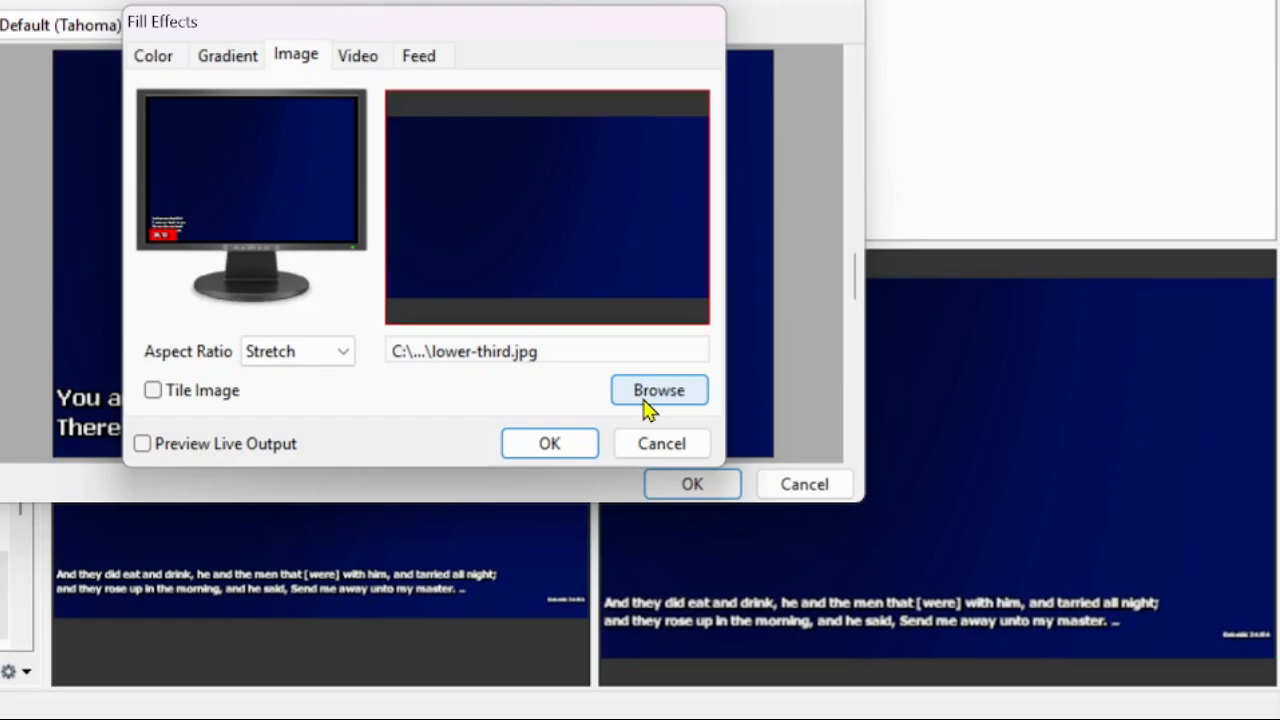
- Replace the background's fill image with lower-third - Green.jpg from Downloads and apply the background options
left_click(646, 400)
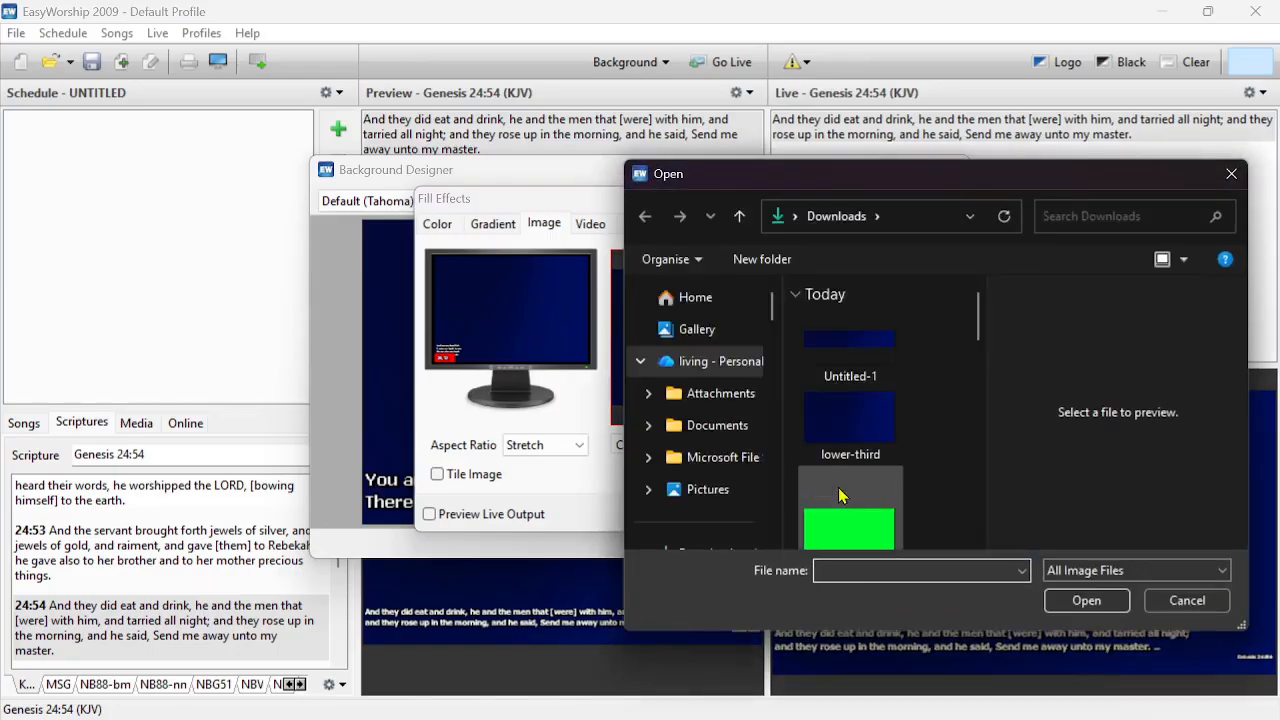
left_click(838, 493)
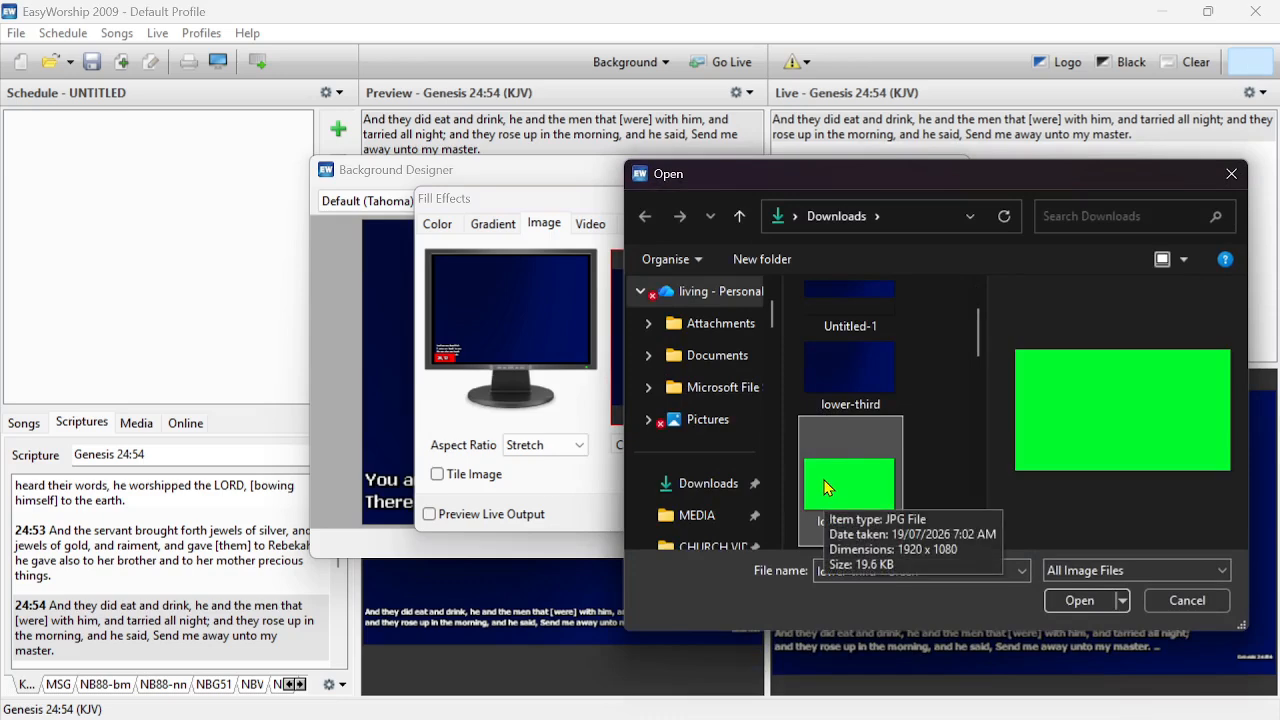
left_click(1082, 605)
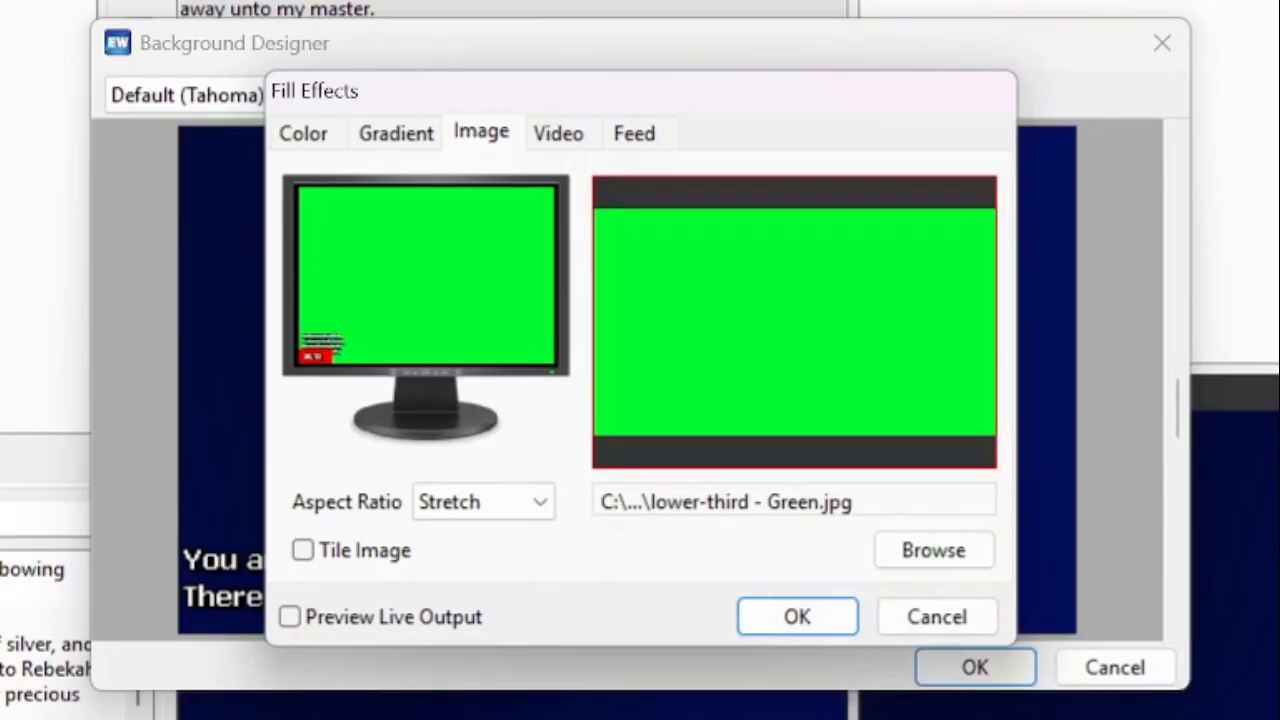
left_click(797, 620)
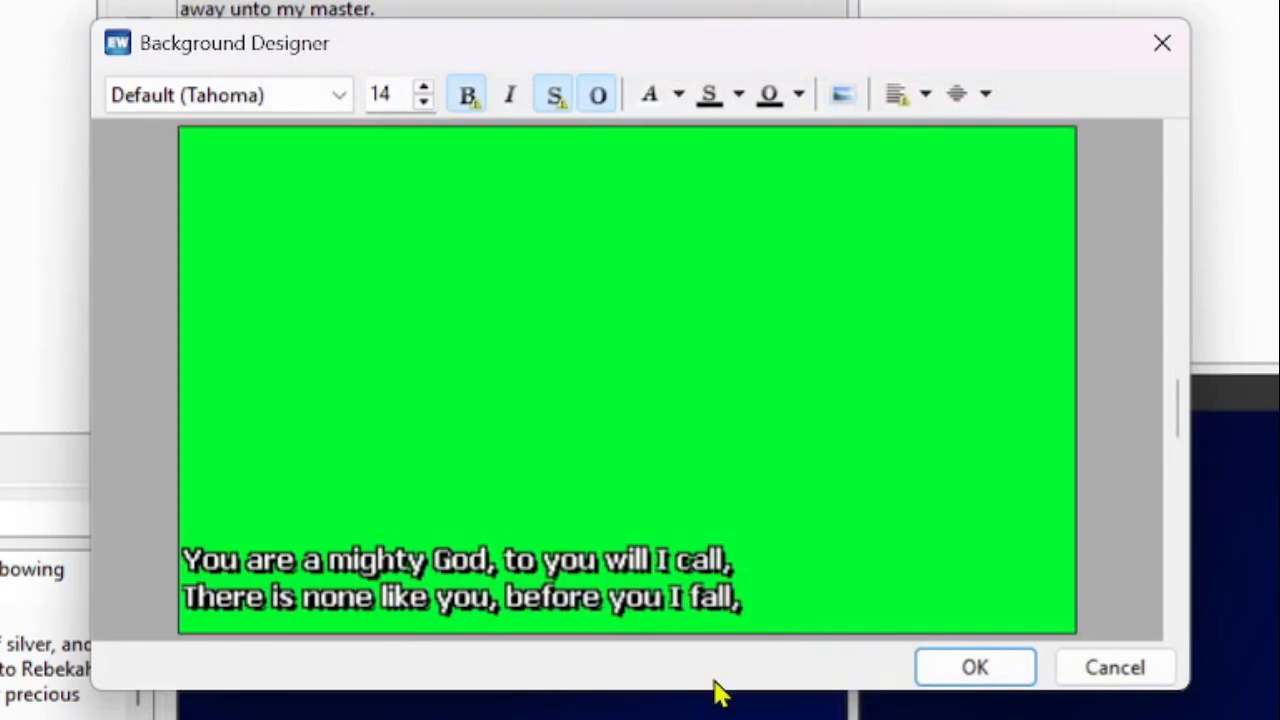
left_click(965, 670)
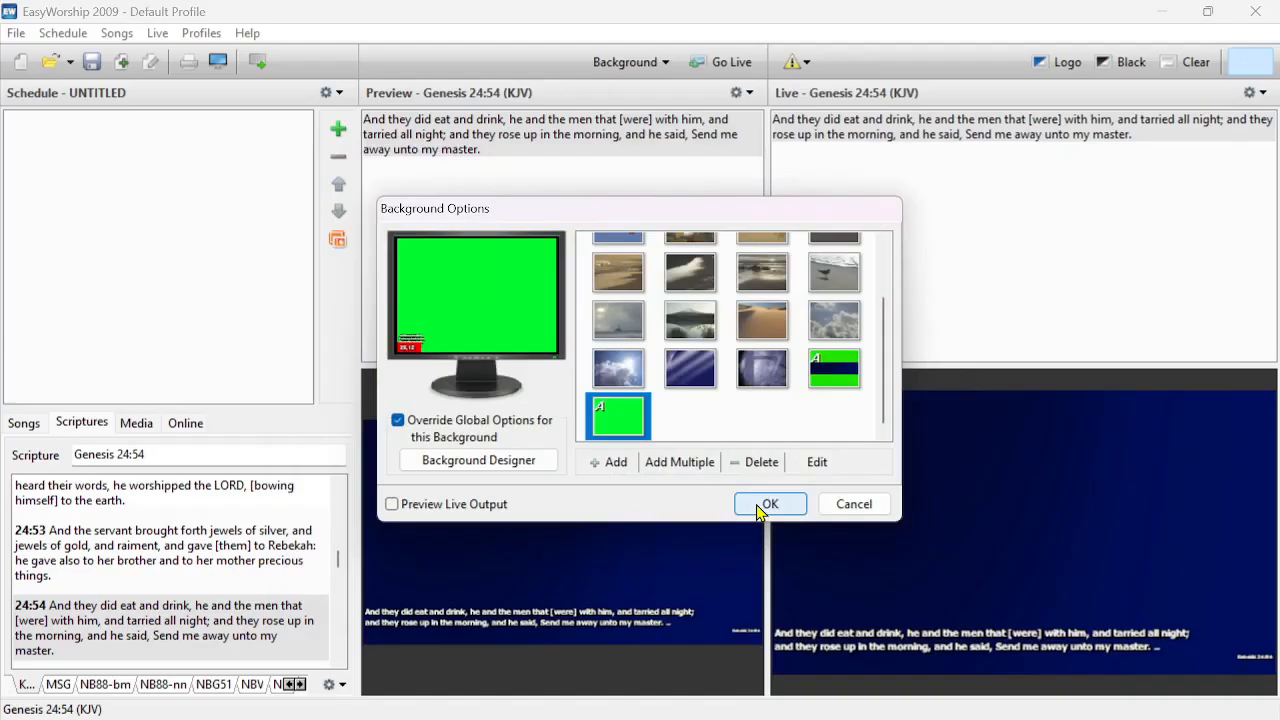
left_click(850, 605)
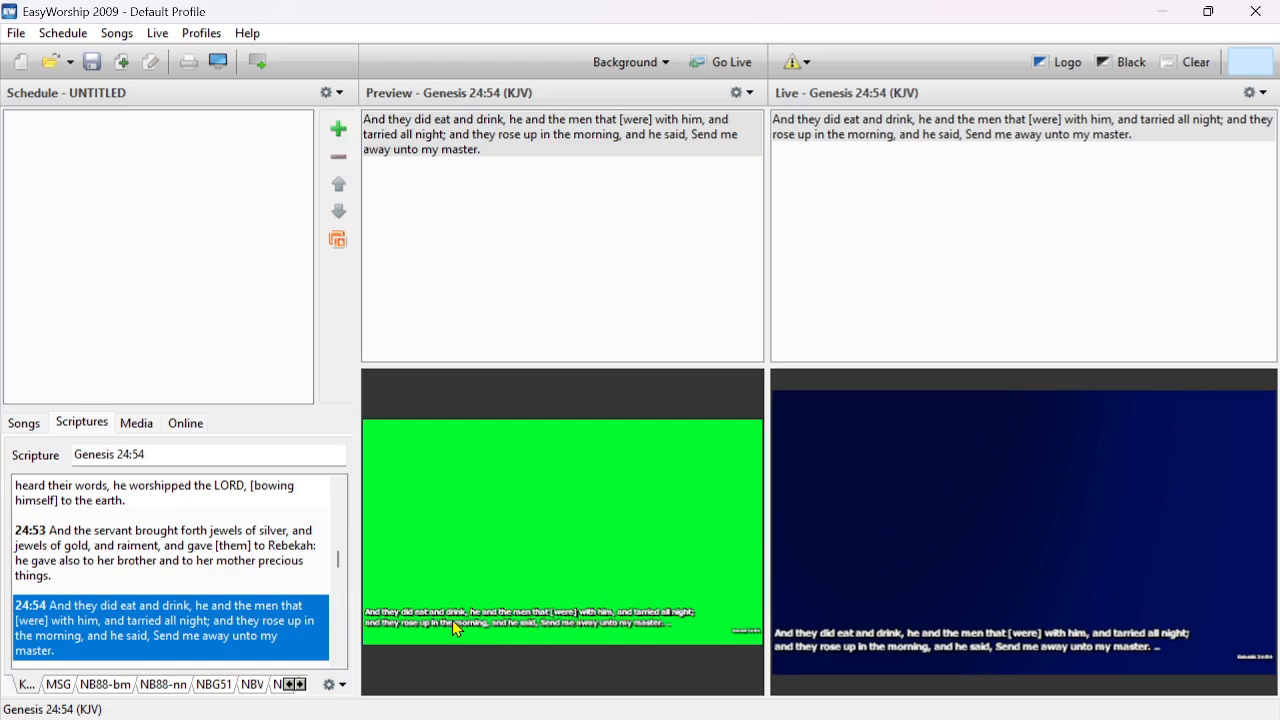
- Send Genesis 24:54 live with the green background, followed by Genesis 1:1
double_click(137, 656)
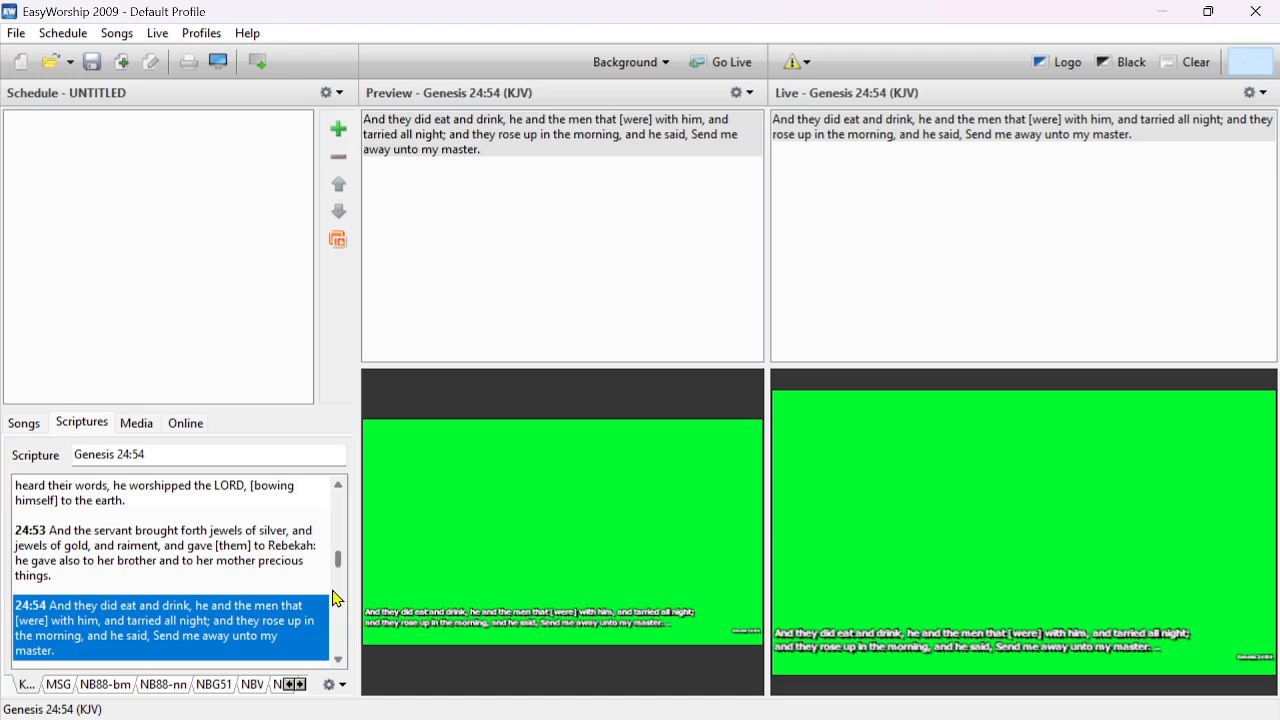
left_click(243, 524)
double_click(229, 497)
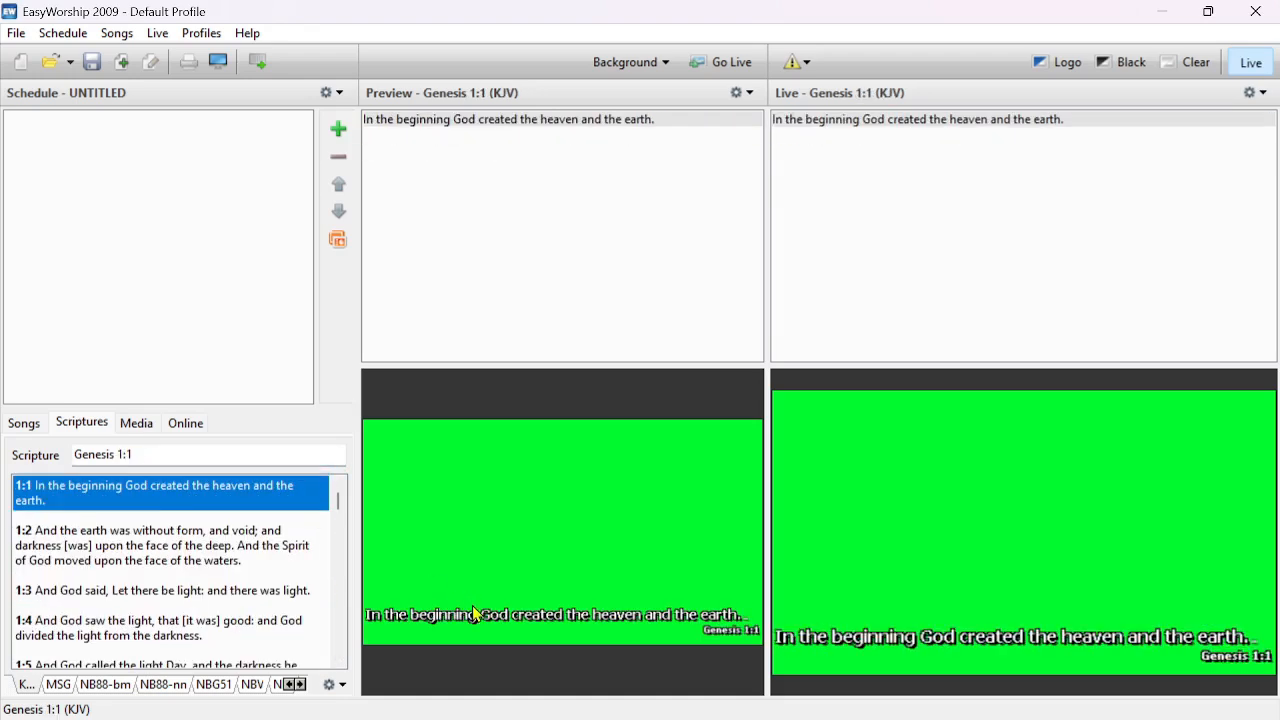
- Switch to OBS Studio and open the filters of the BIBLE FEED source, moving the filter window fully into view
left_click(1158, 12)
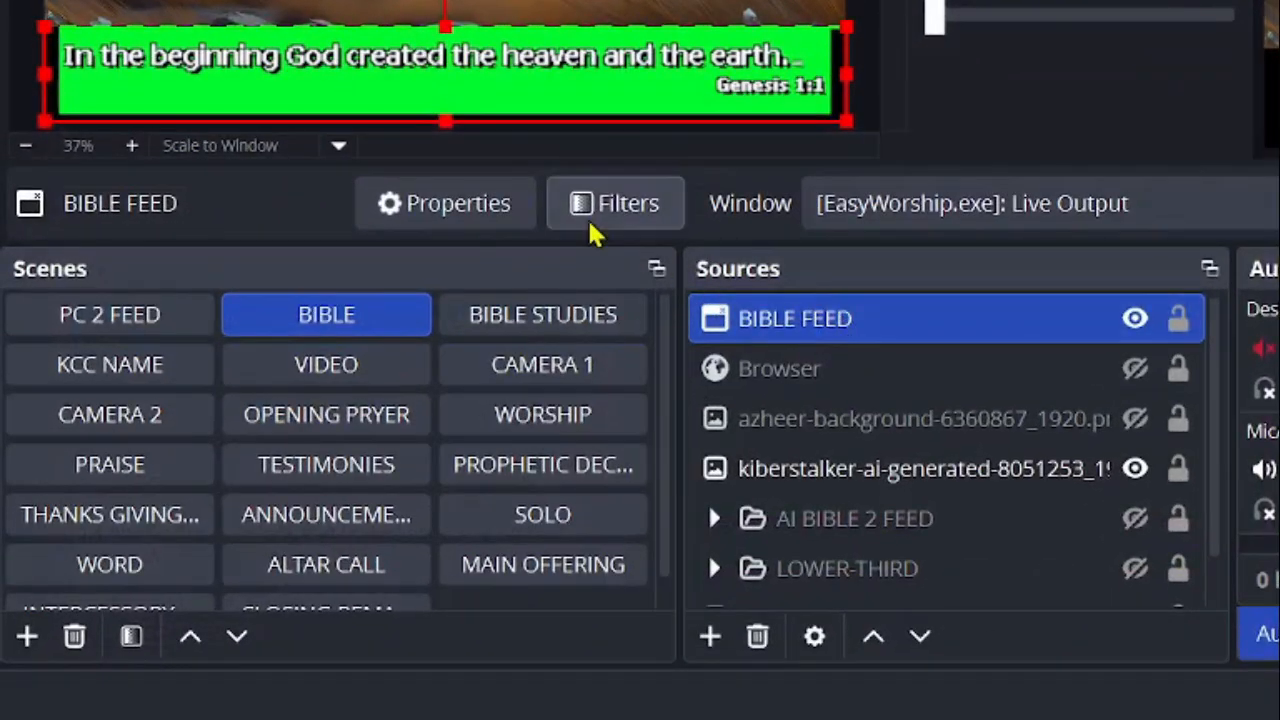
left_click(848, 372)
left_click(855, 330)
left_click(610, 210)
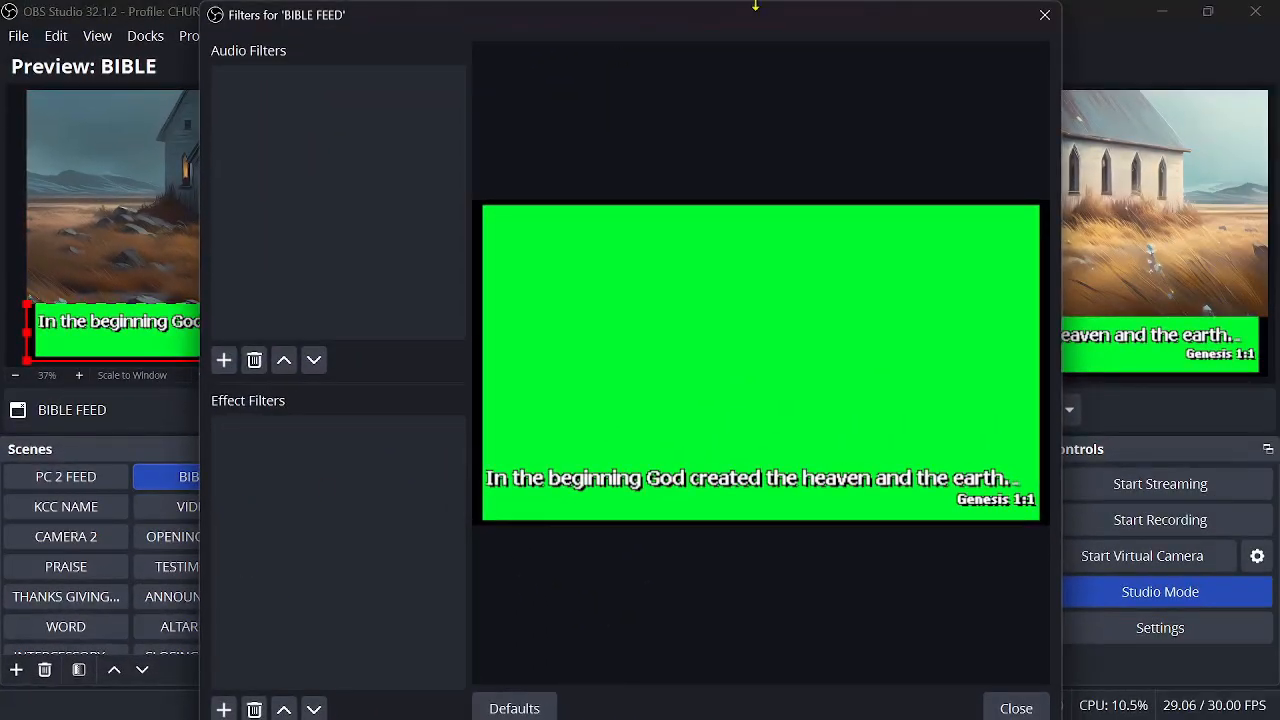
left_click_drag(755, 5, 689, 157)
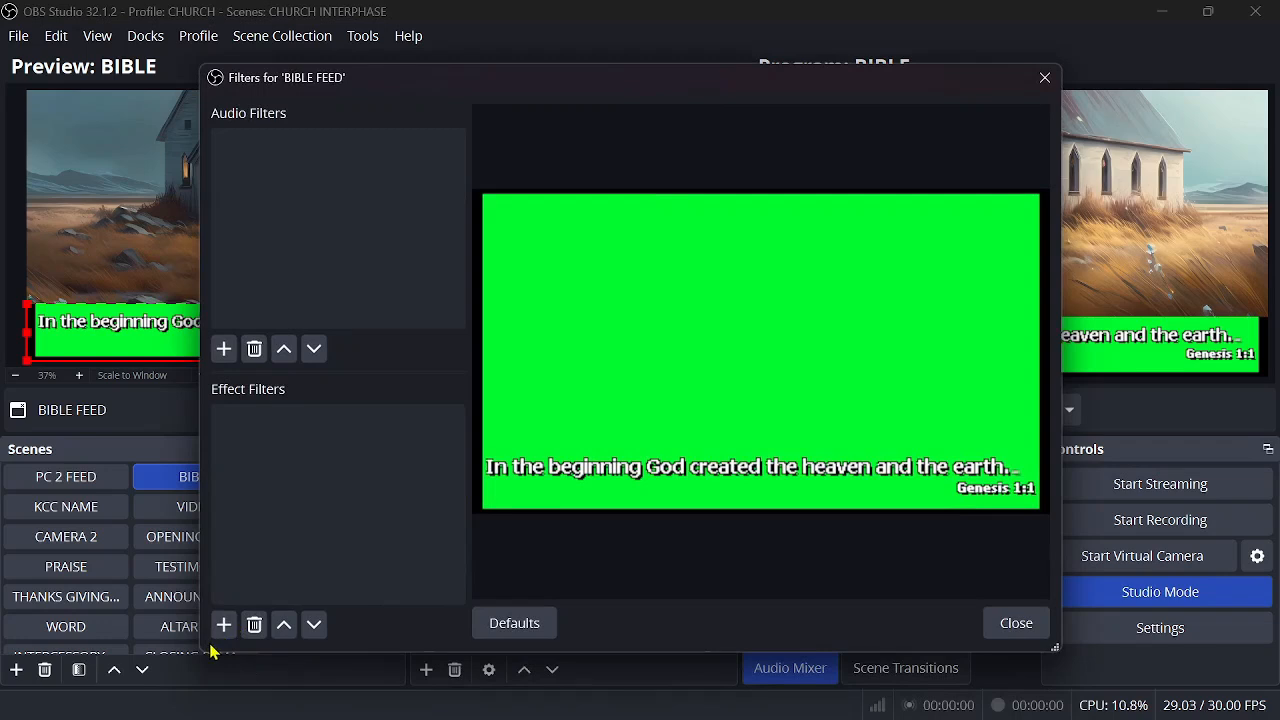
- Add a Chroma Key effect filter with its default name to the BIBLE FEED source
left_click(224, 625)
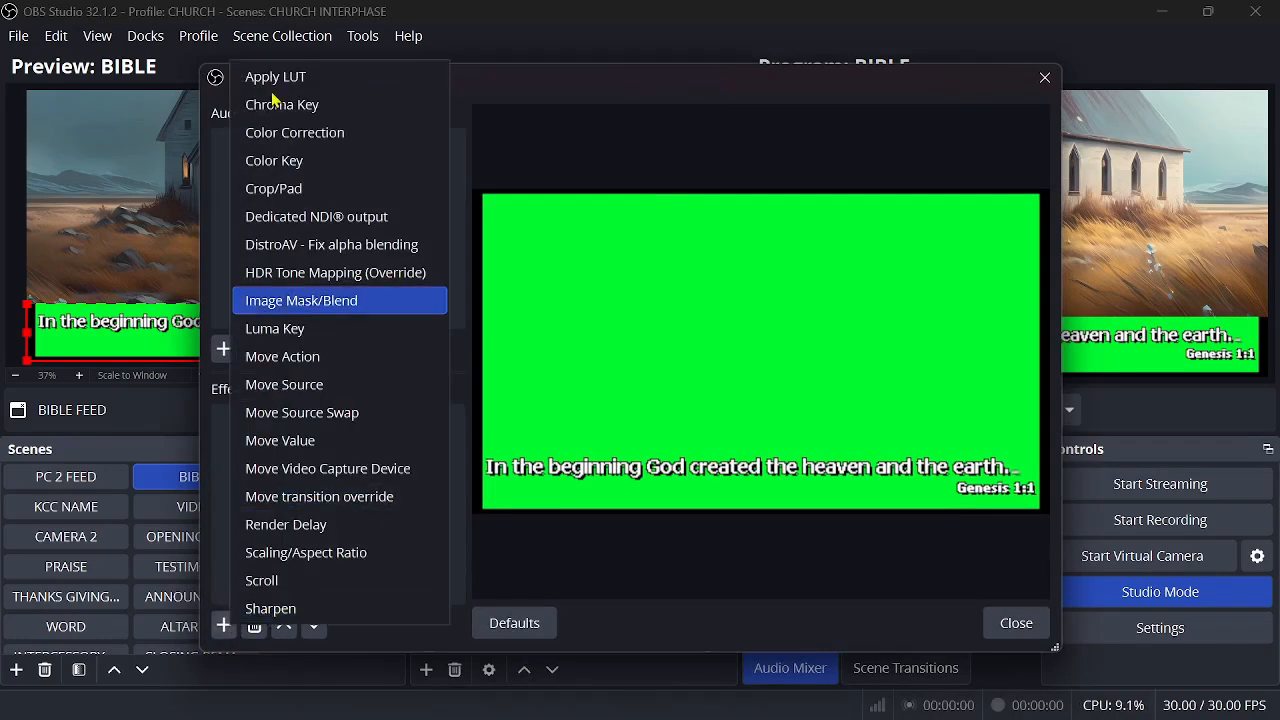
left_click(300, 106)
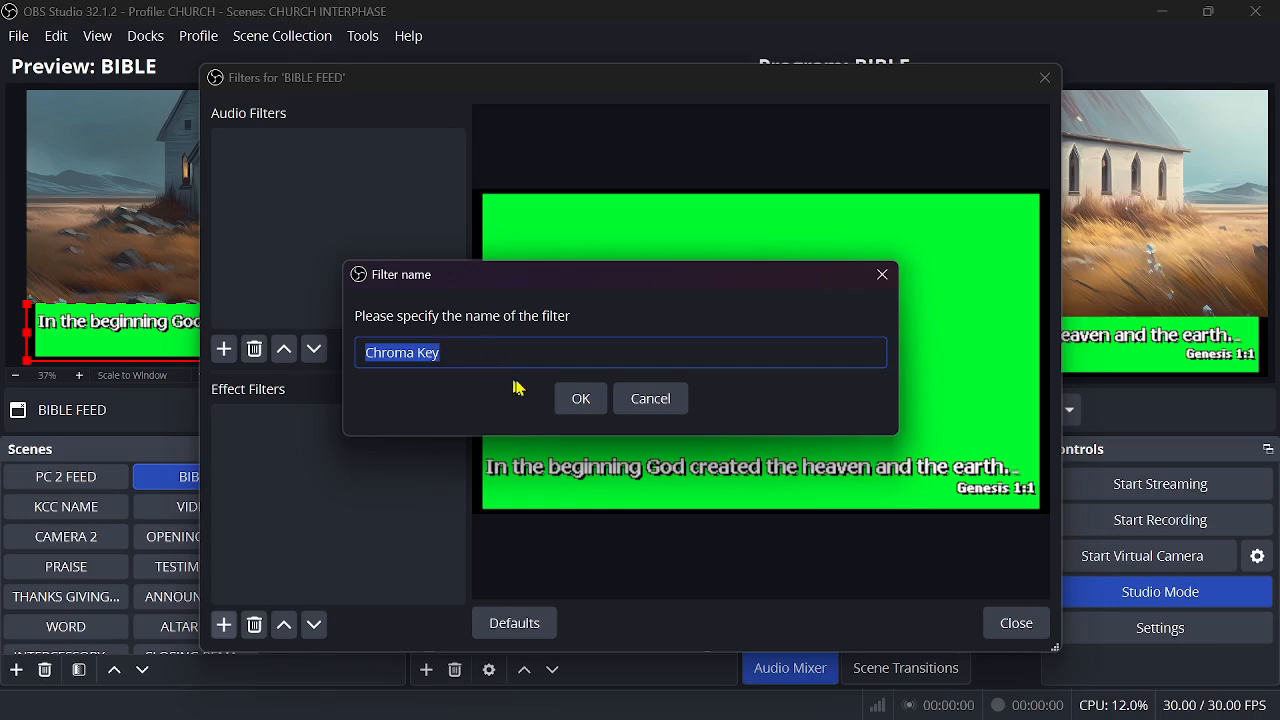
left_click(594, 395)
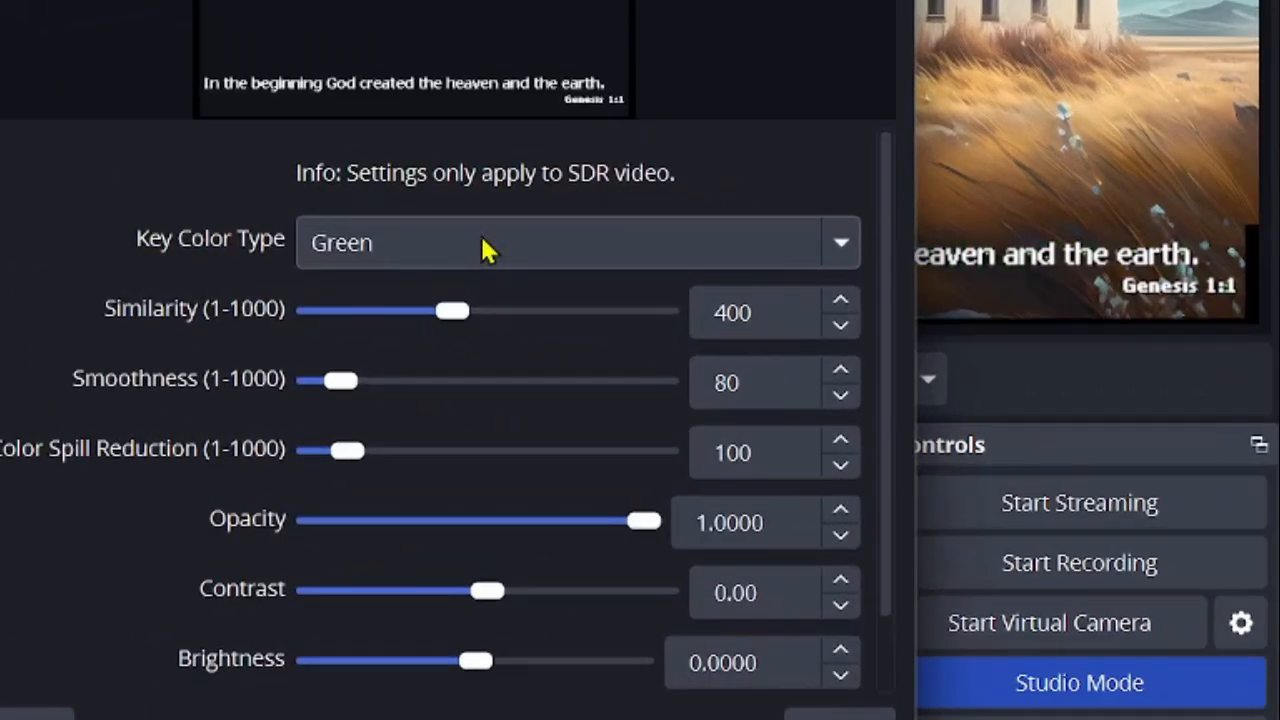
- Try Blue and Magenta as the chroma key's key color type and return it to Green
left_click(801, 332)
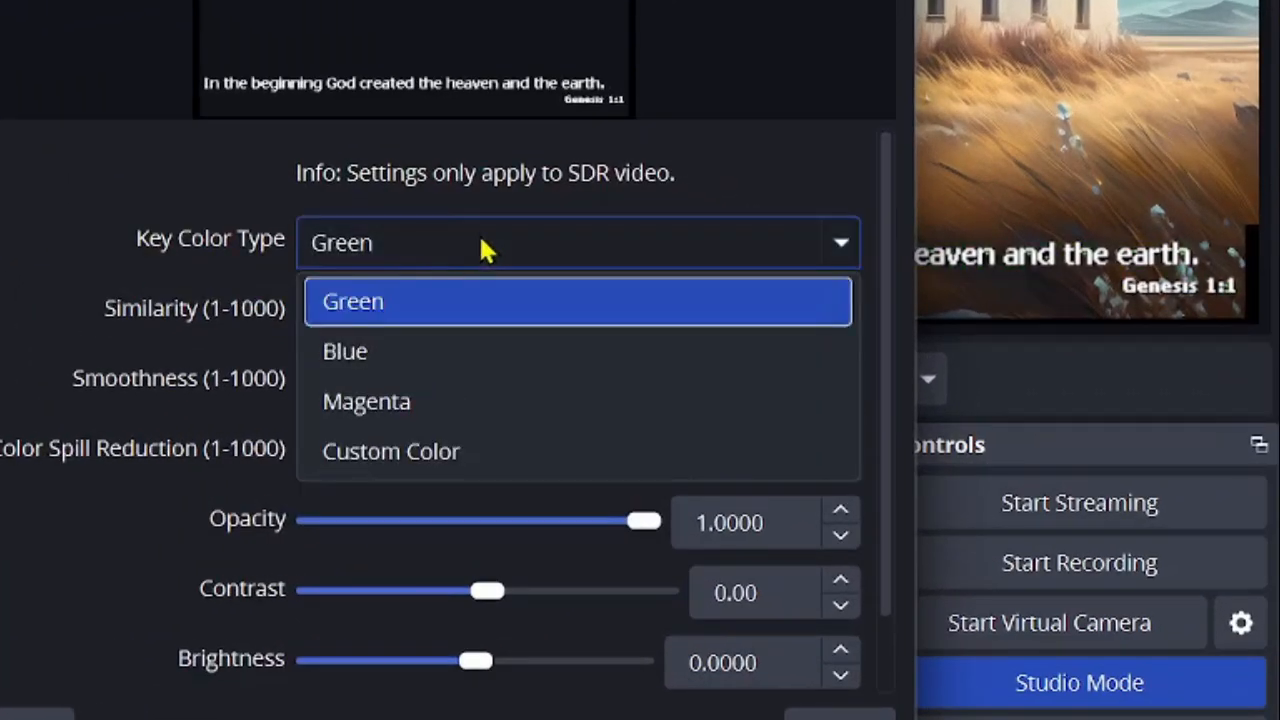
left_click(400, 355)
left_click(430, 250)
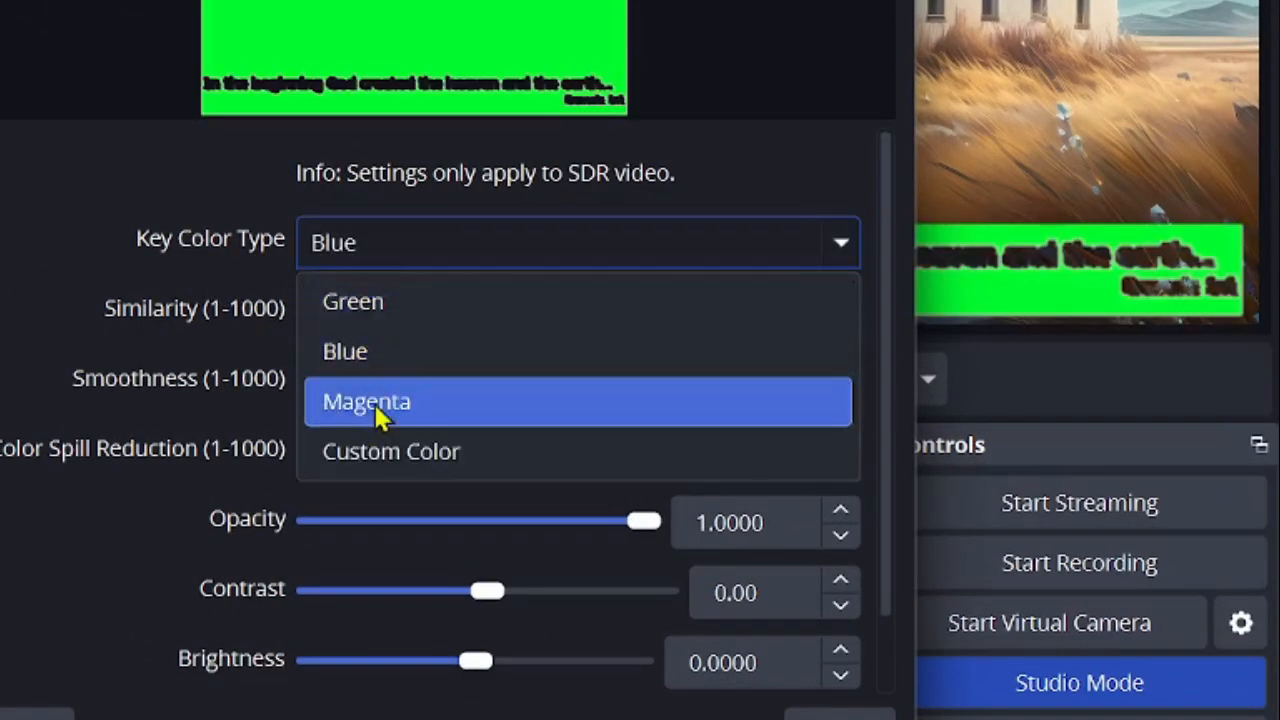
left_click(377, 402)
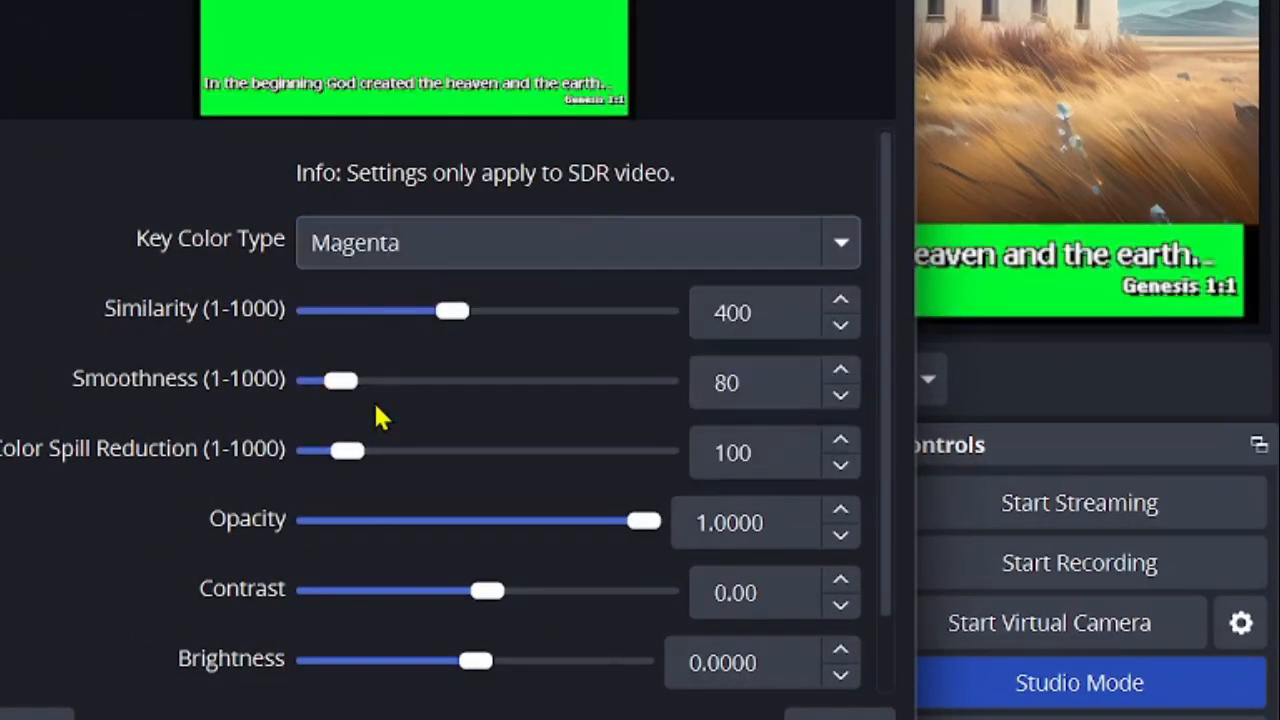
left_click(416, 258)
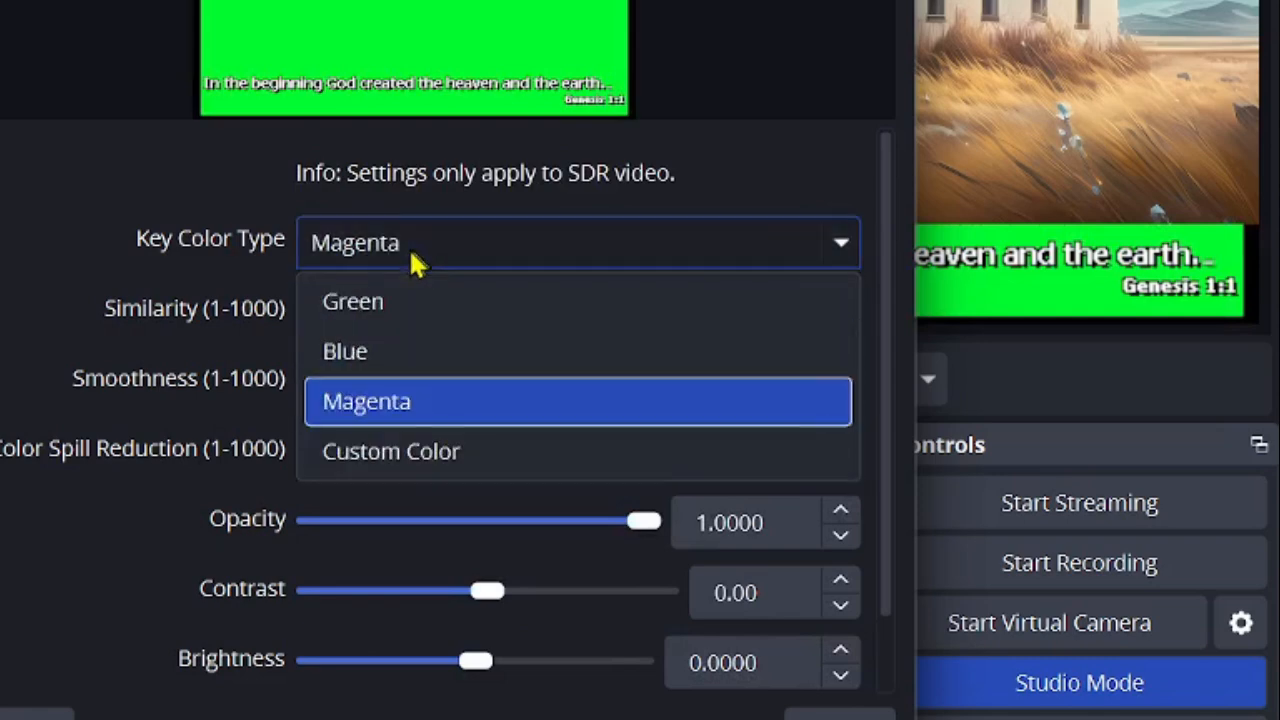
left_click(404, 305)
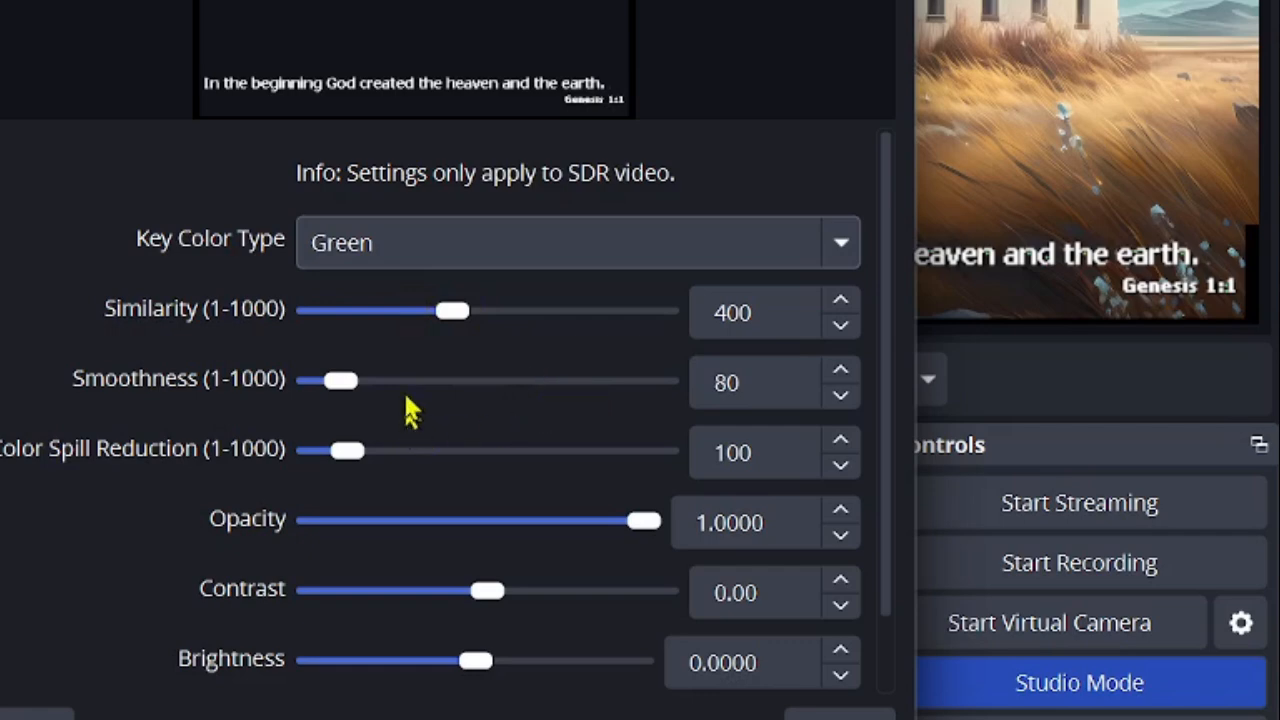
- Tune the chroma key to similarity 258, smoothness 320, key color spill reduction 182, opacity 0.4724 and contrast 3.89, and close the filters
left_click_drag(460, 315, 428, 412)
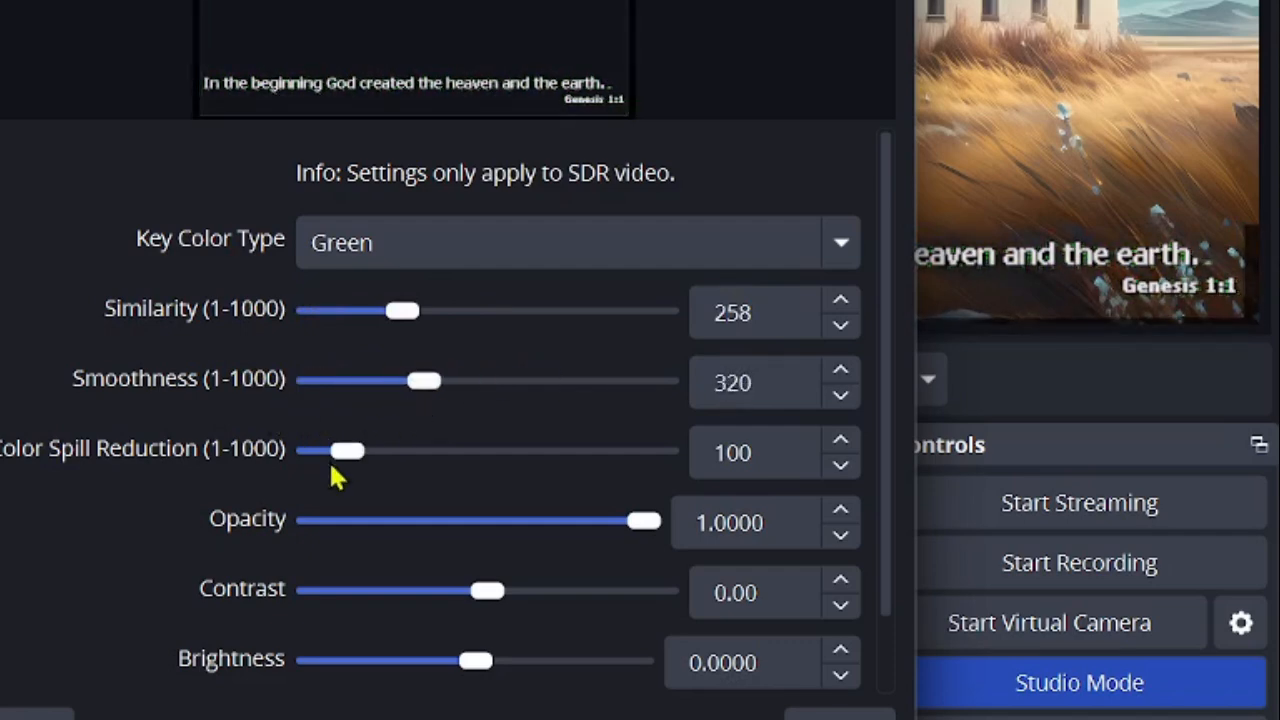
left_click_drag(350, 455, 376, 455)
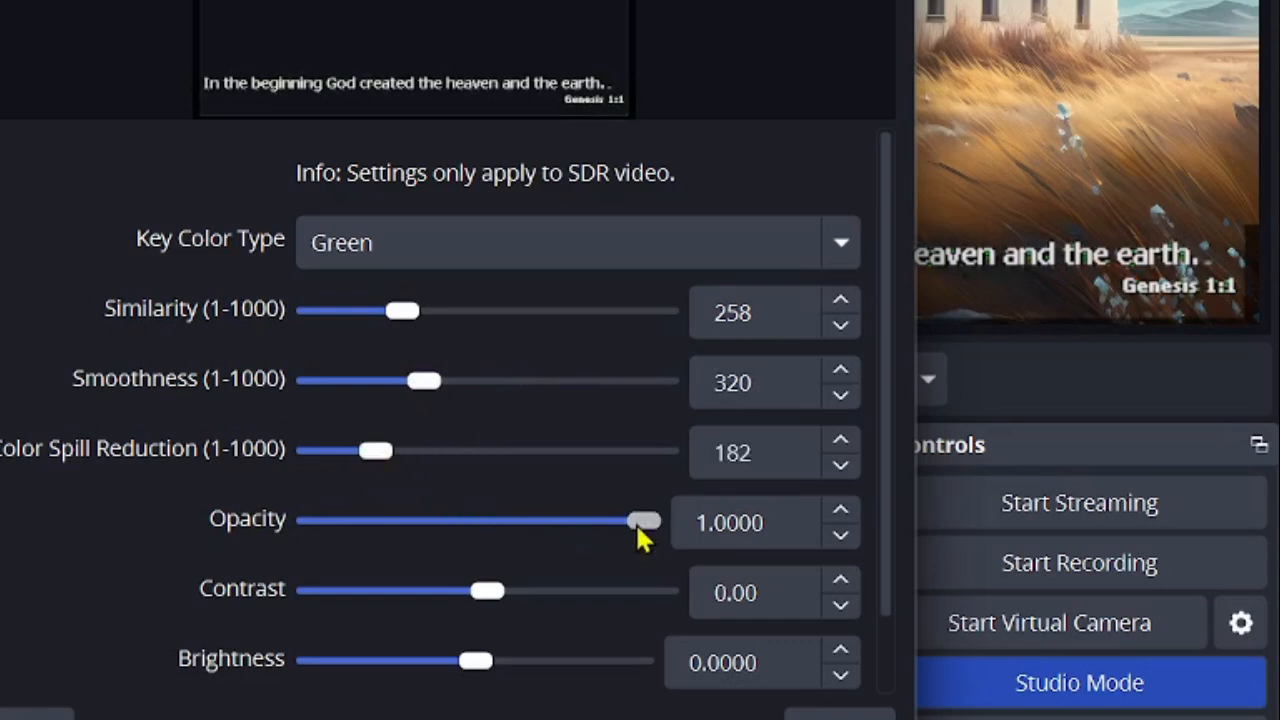
left_click_drag(641, 537, 628, 600)
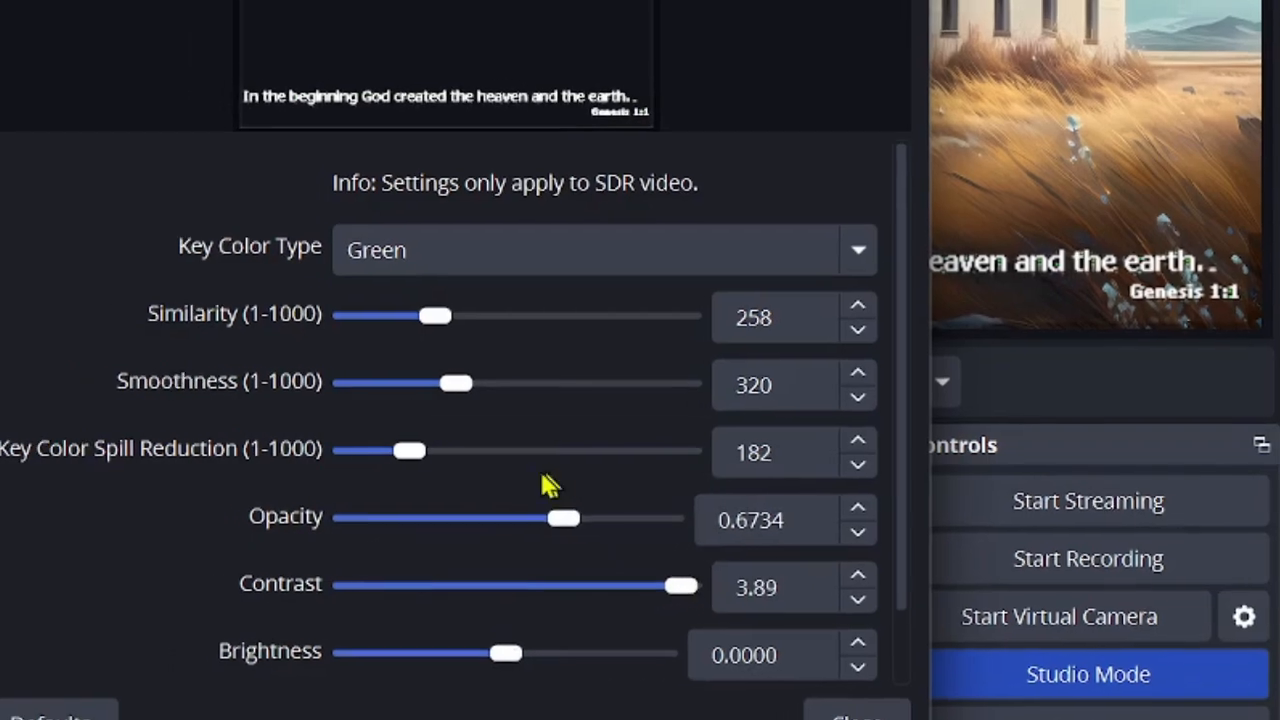
left_click_drag(535, 521, 608, 520)
left_click_drag(736, 509, 626, 538)
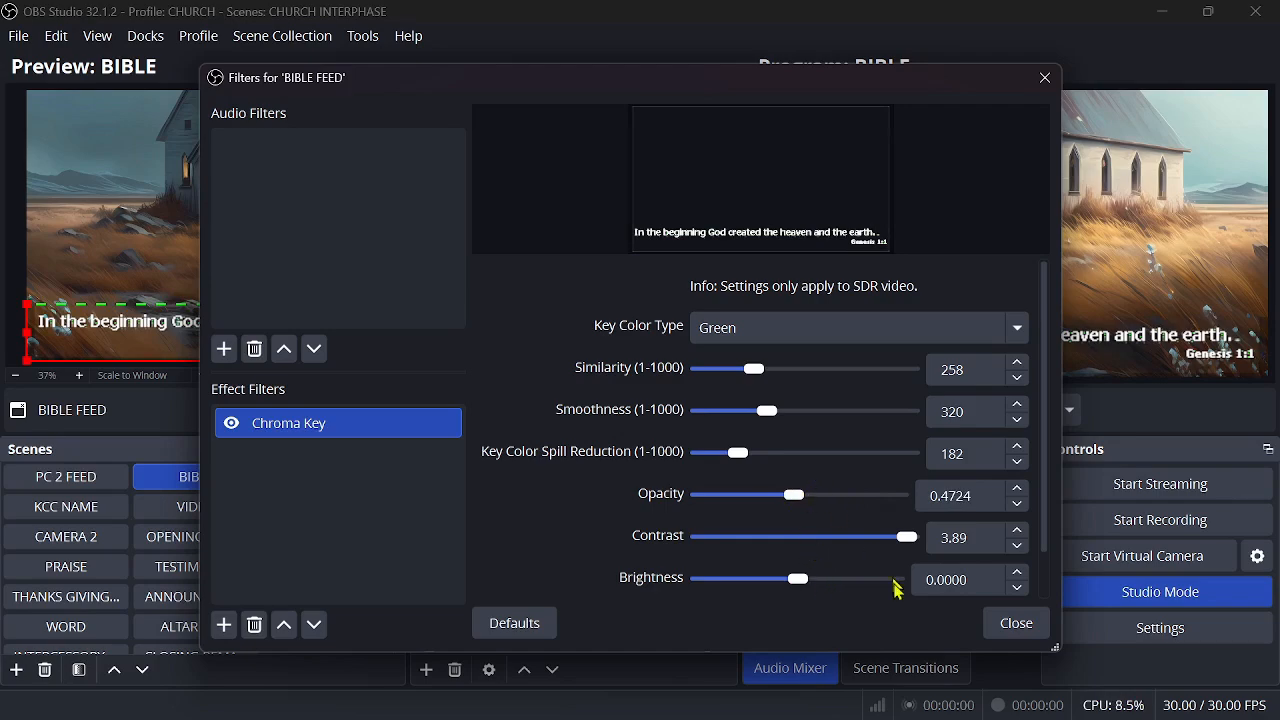
left_click(1014, 628)
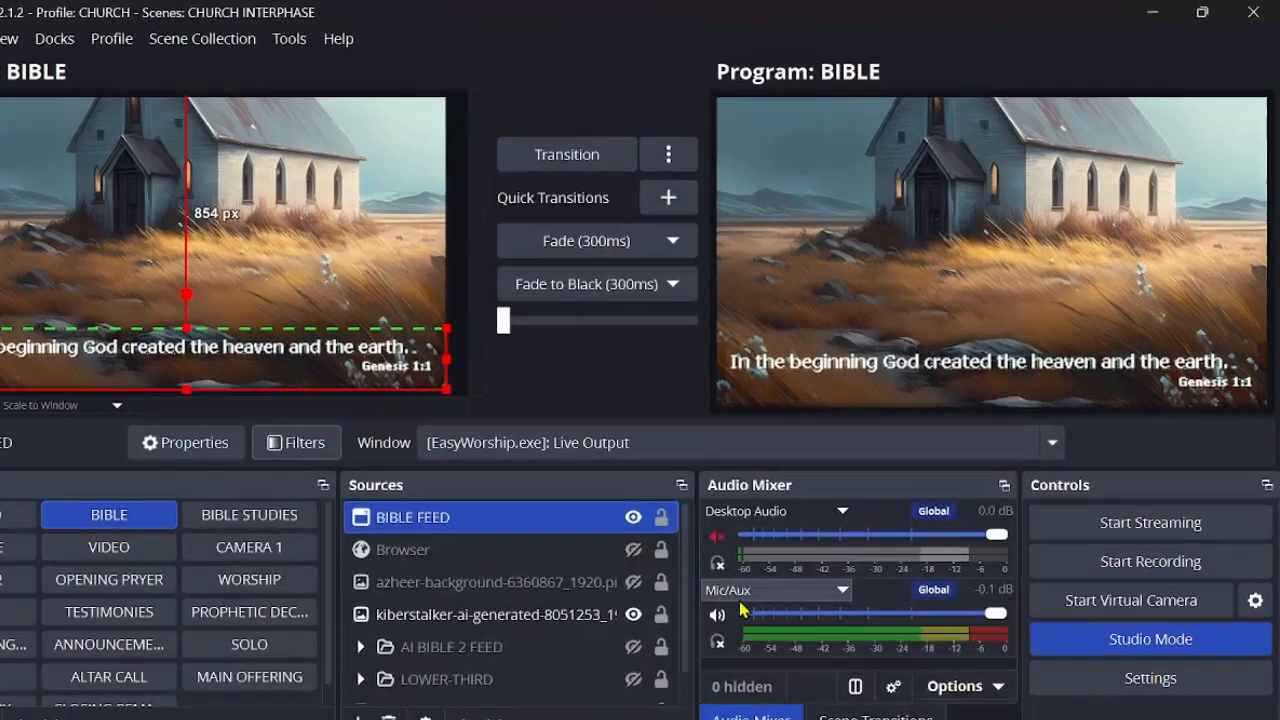